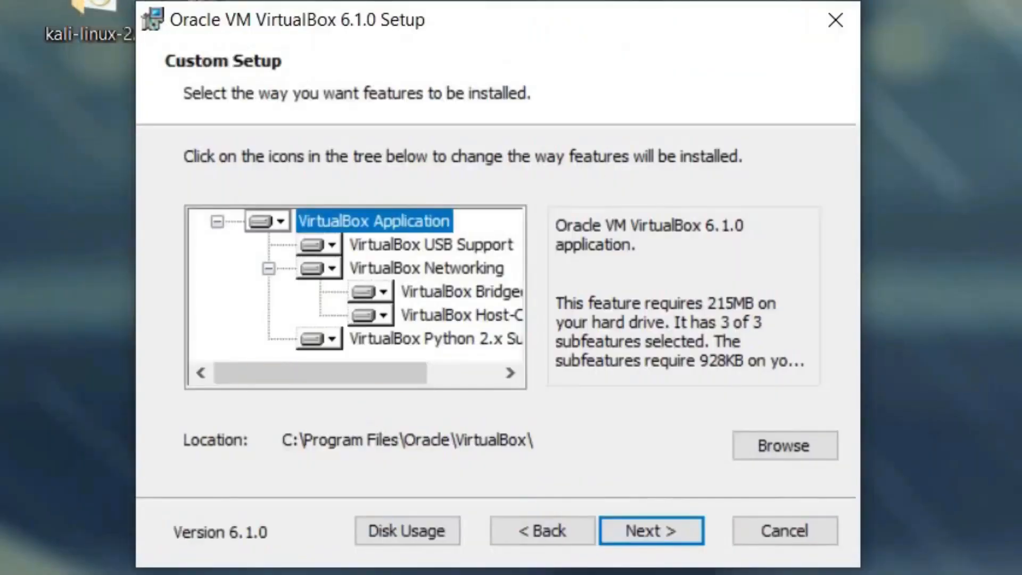
# Step: Install VirtualBox 6.1.0 with the default features, start menu entries, desktop and Quick Launch shortcuts, and file associations
pyautogui.click(637, 527)
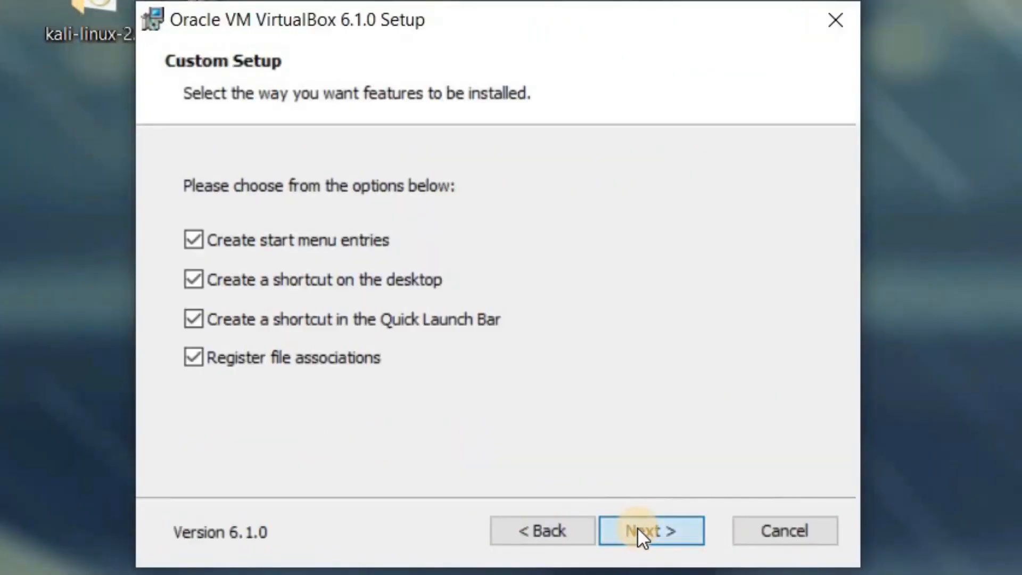
pyautogui.click(637, 527)
pyautogui.click(638, 527)
pyautogui.click(637, 527)
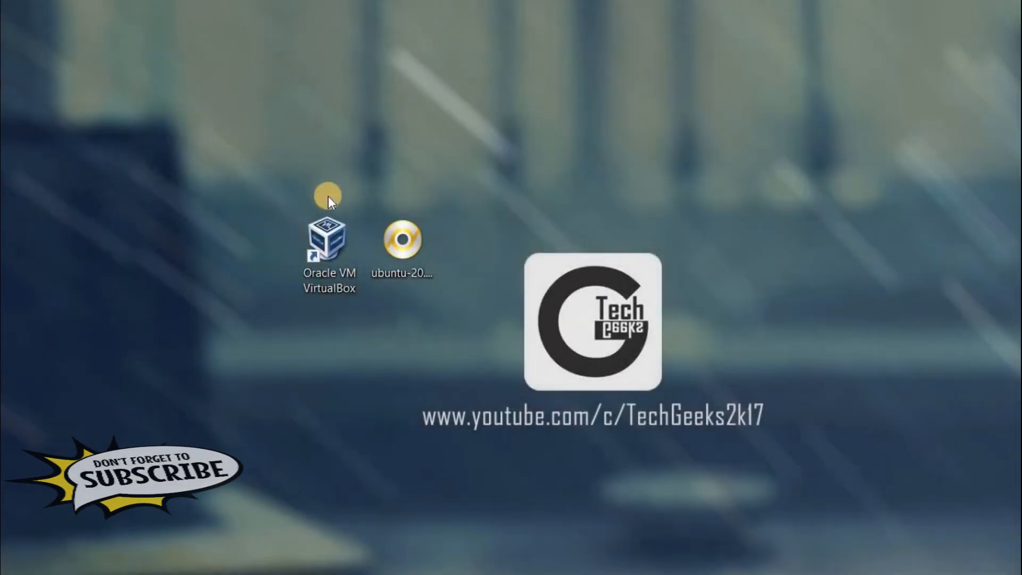
# Step: Launch Oracle VM VirtualBox and begin a new virtual machine named "Ubuntu 20.04" with type Linux and version Ubuntu (64-bit)
pyautogui.doubleClick(319, 262)
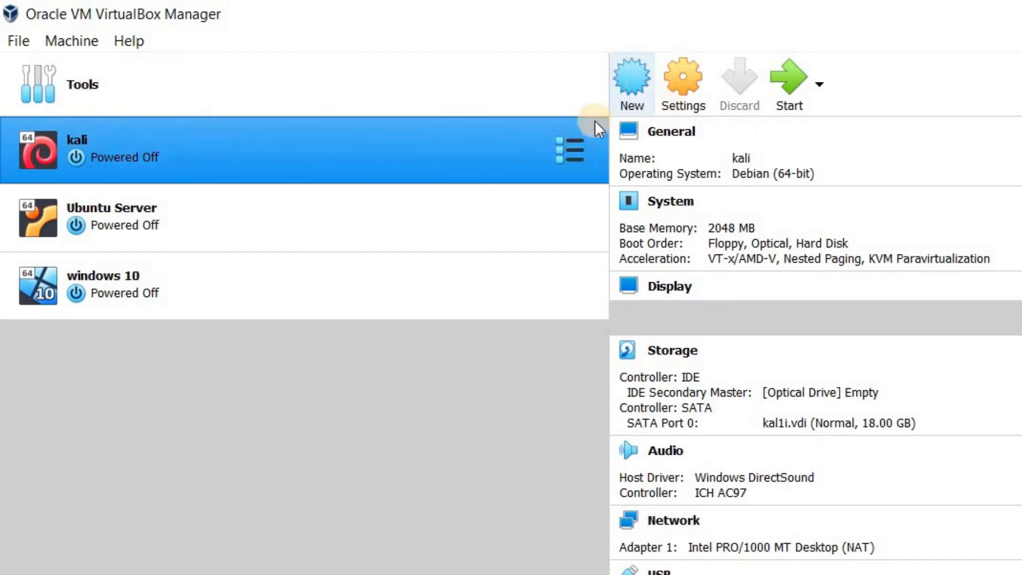
pyautogui.click(631, 85)
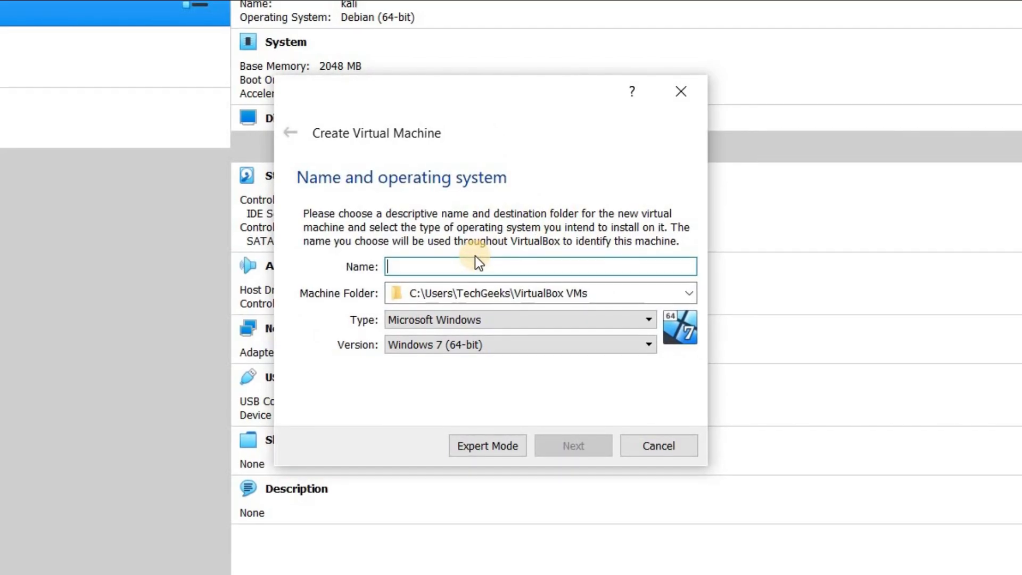
pyautogui.write('Ubuntu 2')
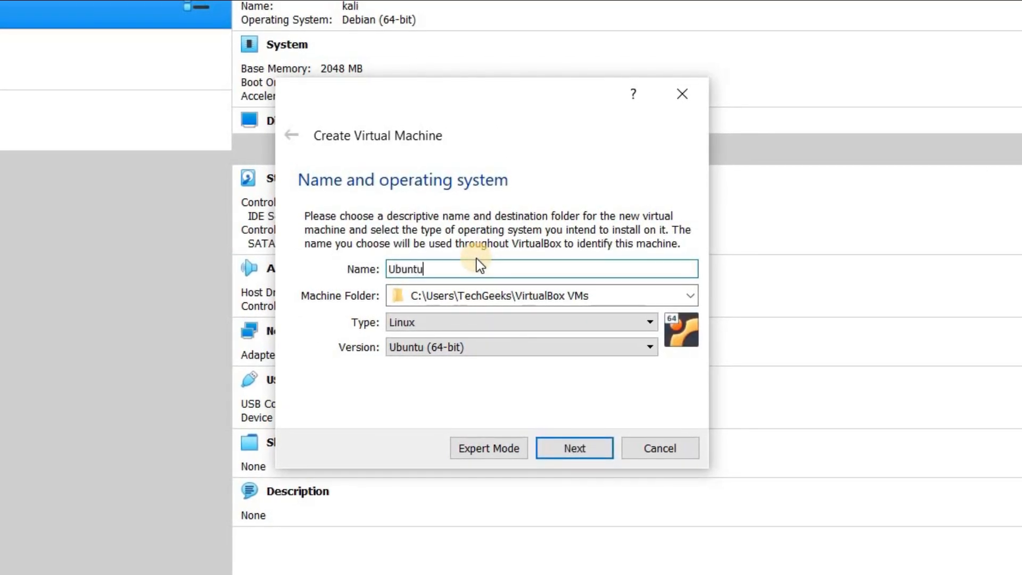
pyautogui.write('0.04')
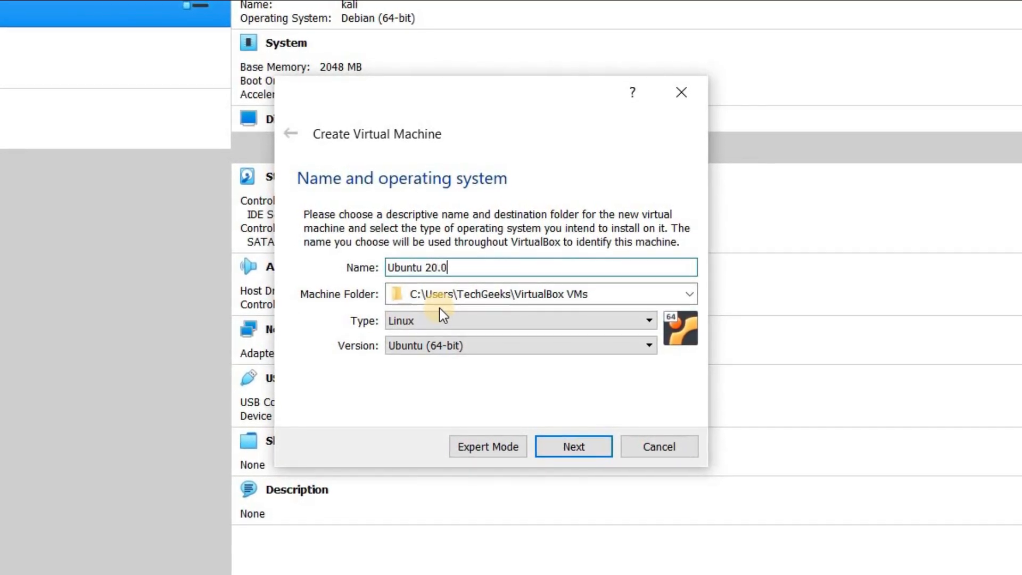
pyautogui.click(422, 319)
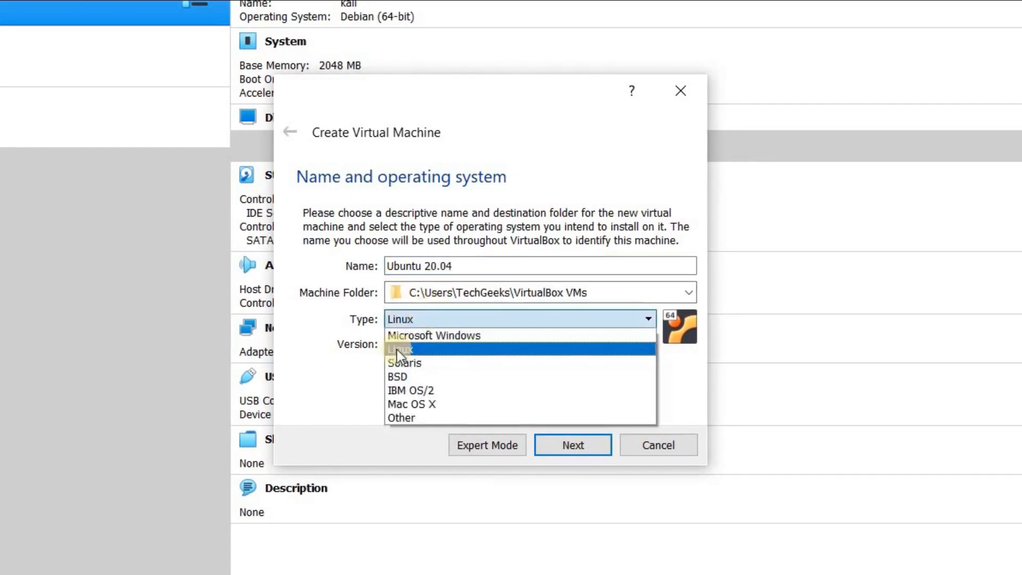
pyautogui.click(404, 358)
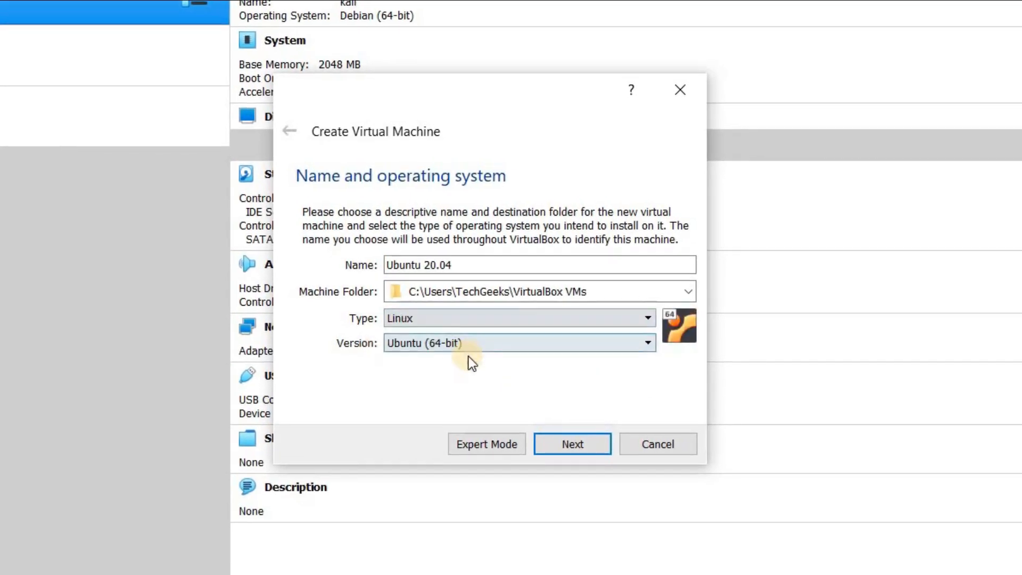
pyautogui.click(458, 345)
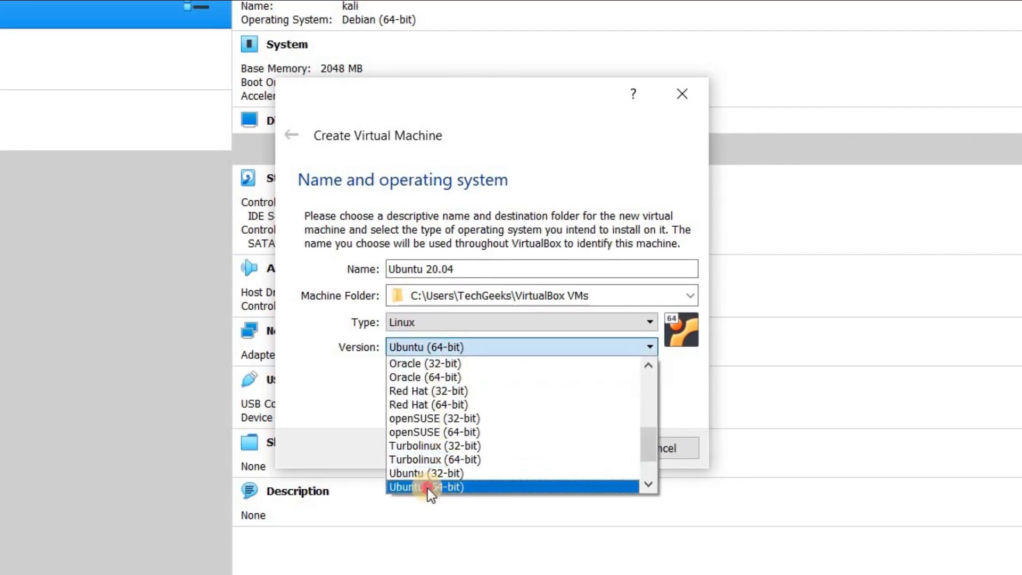
pyautogui.click(314, 416)
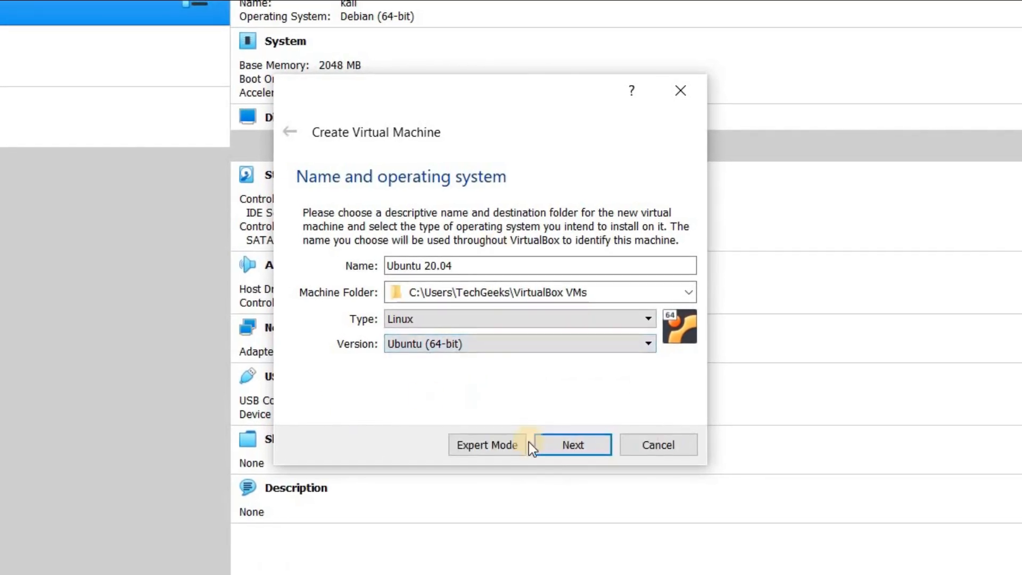
pyautogui.click(580, 444)
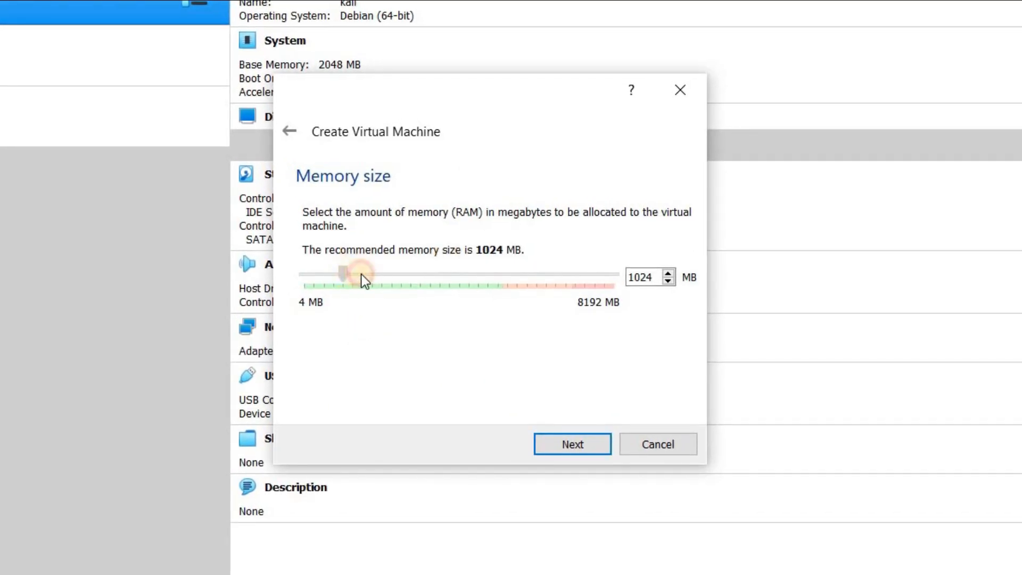
# Step: Allocate 3089 MB of memory to the new virtual machine
pyautogui.moveTo(378, 273); pyautogui.dragTo(379, 275)
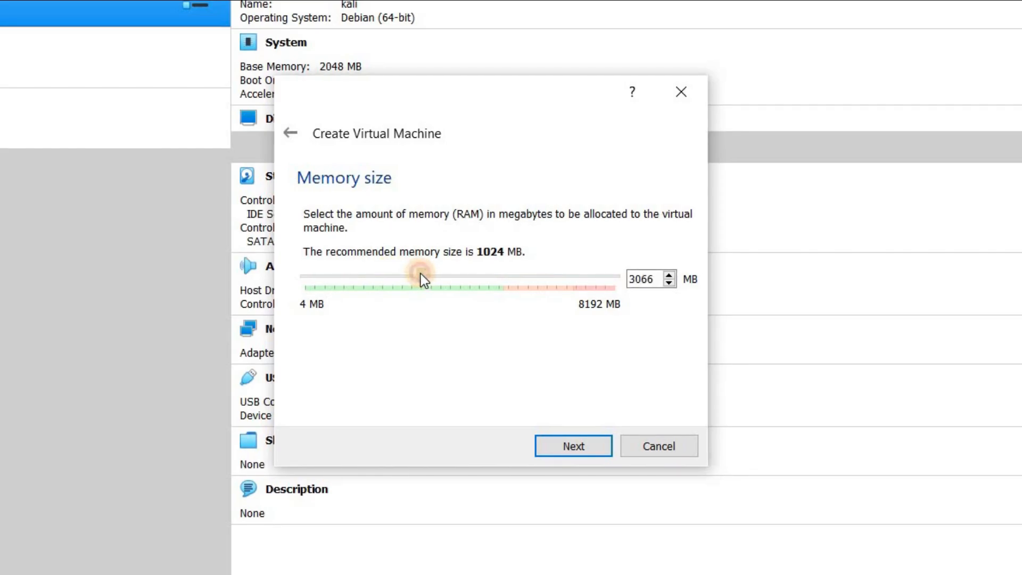
pyautogui.moveTo(420, 274); pyautogui.dragTo(420, 273)
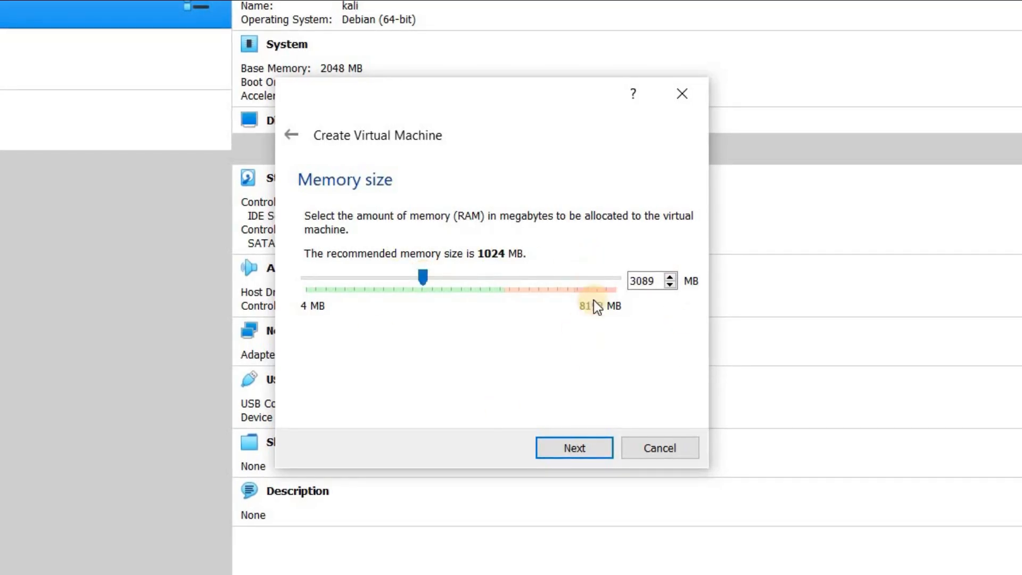
pyautogui.click(559, 447)
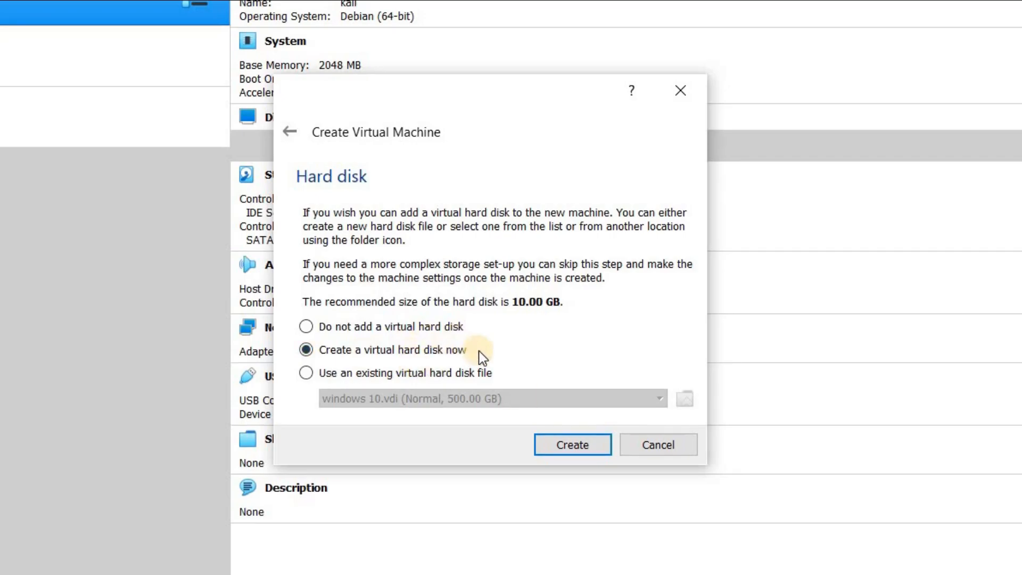
# Step: Choose to create a new virtual hard disk as a dynamically allocated VDI (VirtualBox Disk Image)
pyautogui.click(561, 442)
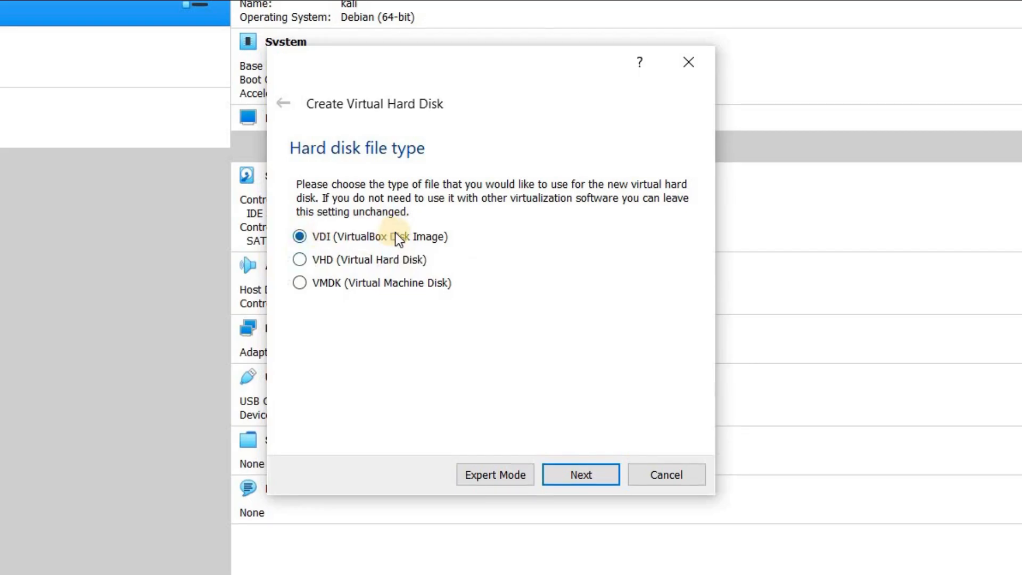
pyautogui.click(564, 476)
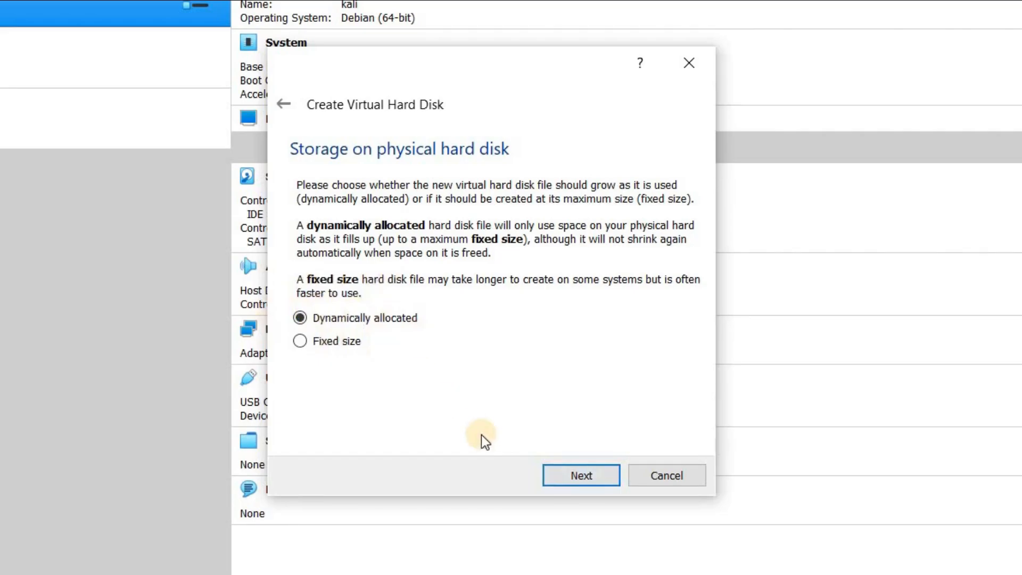
pyautogui.click(599, 479)
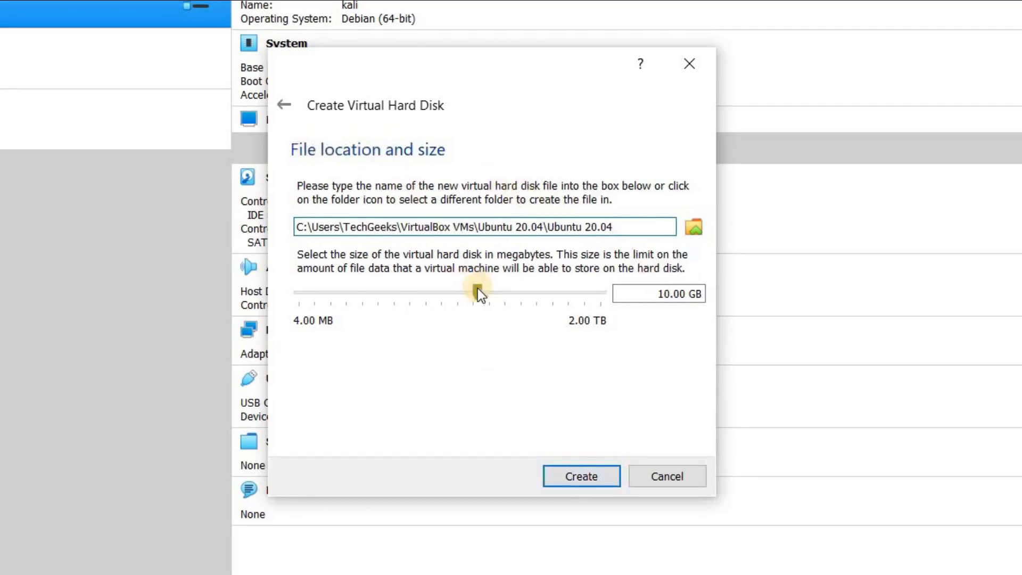
# Step: Set the virtual hard disk size to 20.00 GB and create the disk
pyautogui.click(671, 296)
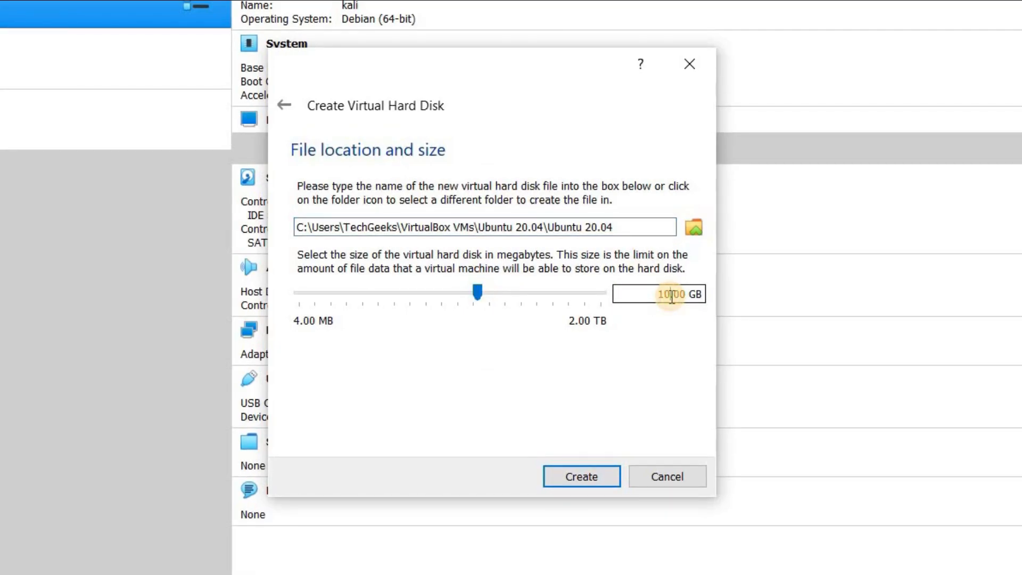
pyautogui.press('BackSpace')
pyautogui.press('BackSpace')
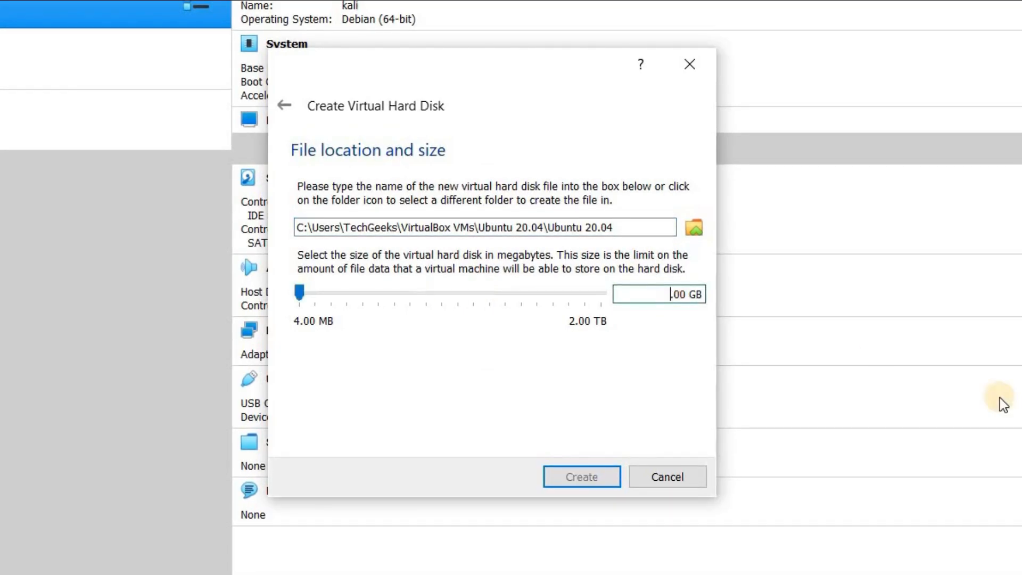
pyautogui.write('20')
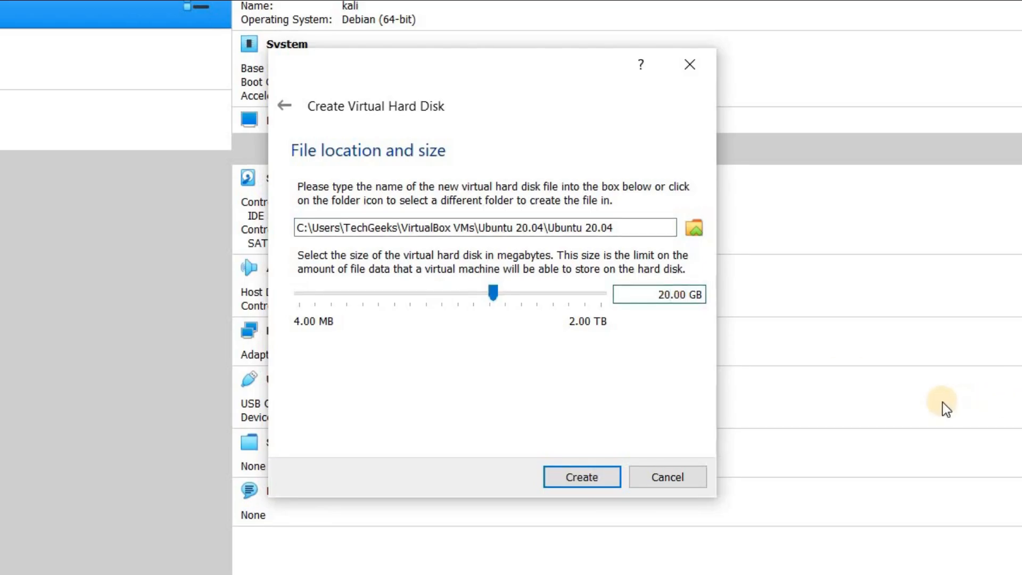
pyautogui.click(589, 473)
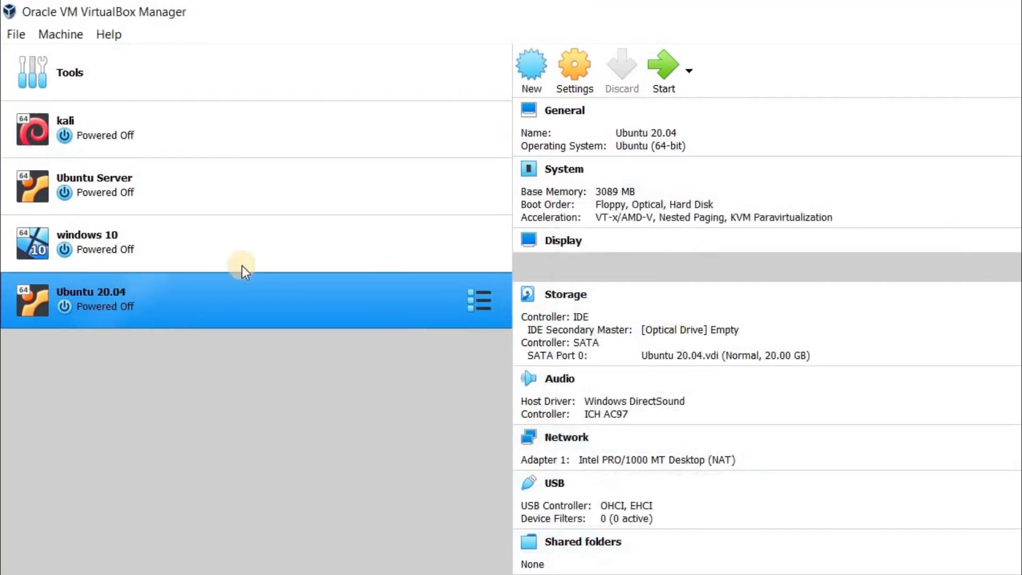
# Step: Set the processor count to 4 in the system settings of the Ubuntu 20.04 machine
pyautogui.click(663, 65)
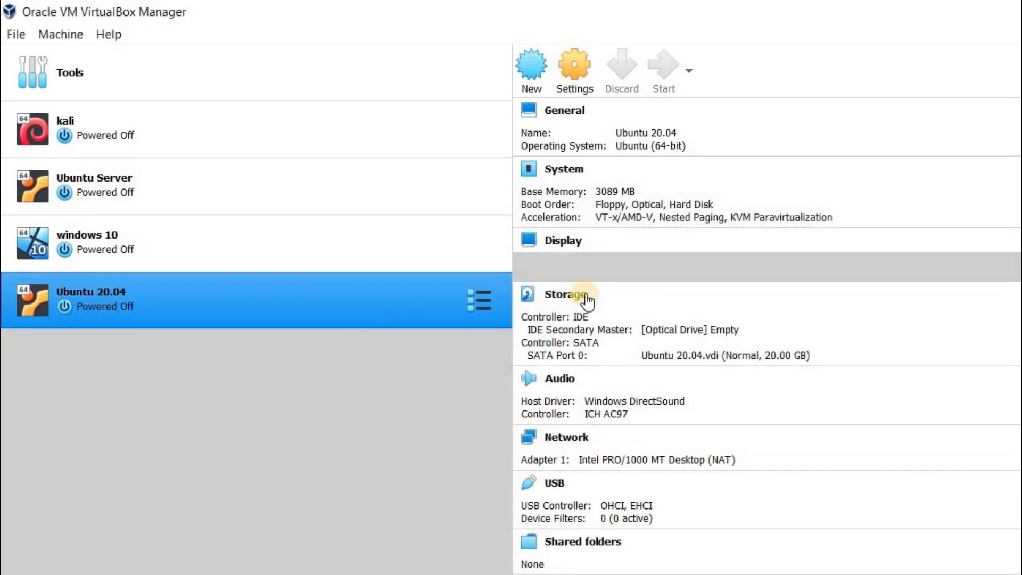
pyautogui.click(579, 71)
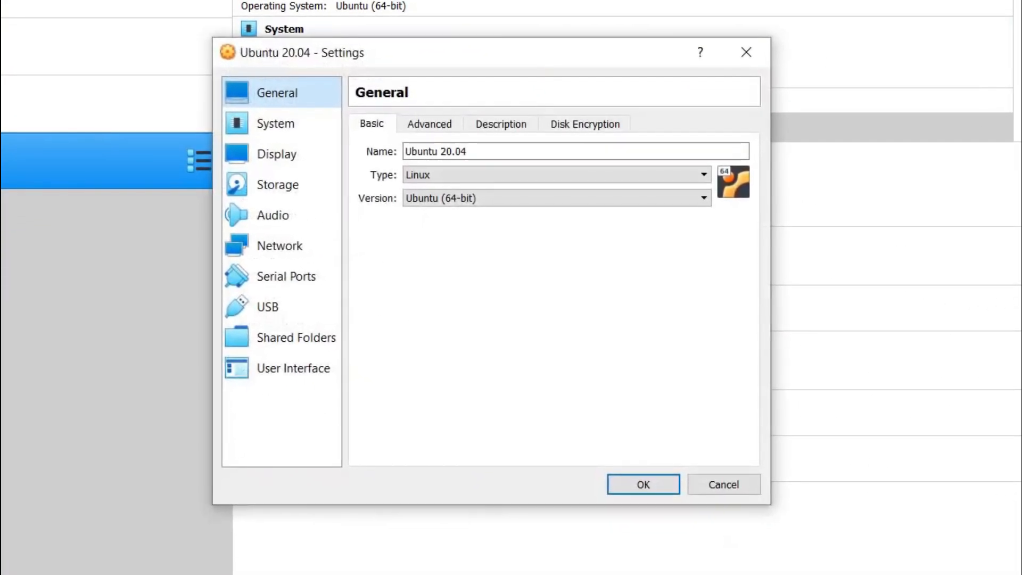
pyautogui.click(277, 129)
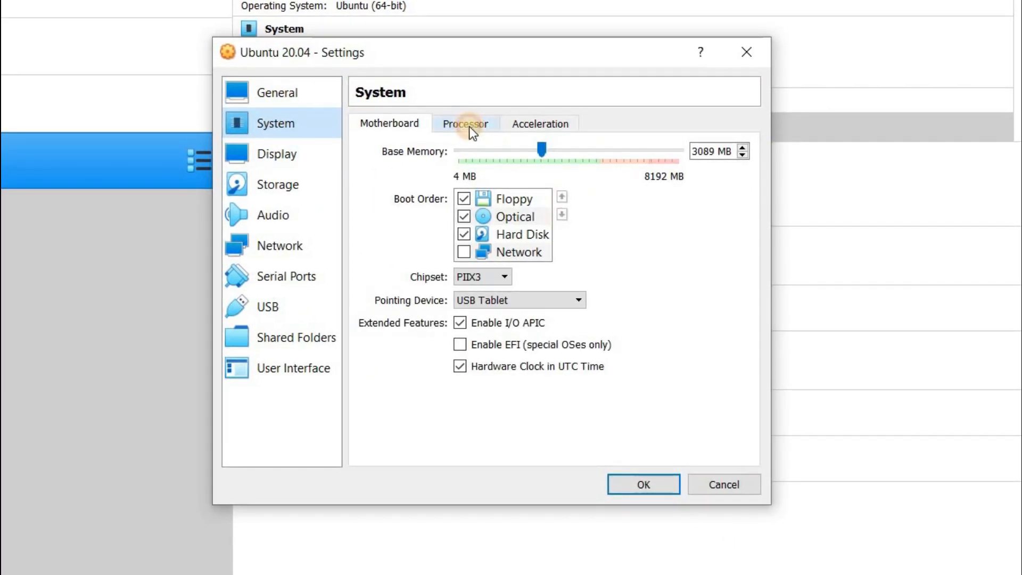
pyautogui.click(469, 126)
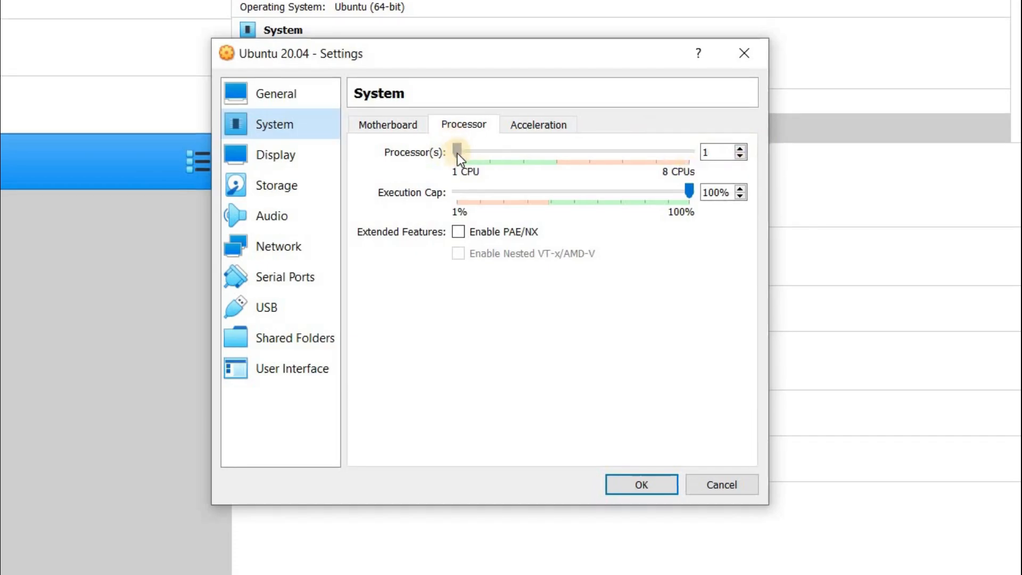
pyautogui.moveTo(458, 153); pyautogui.dragTo(529, 154)
pyautogui.click(529, 153)
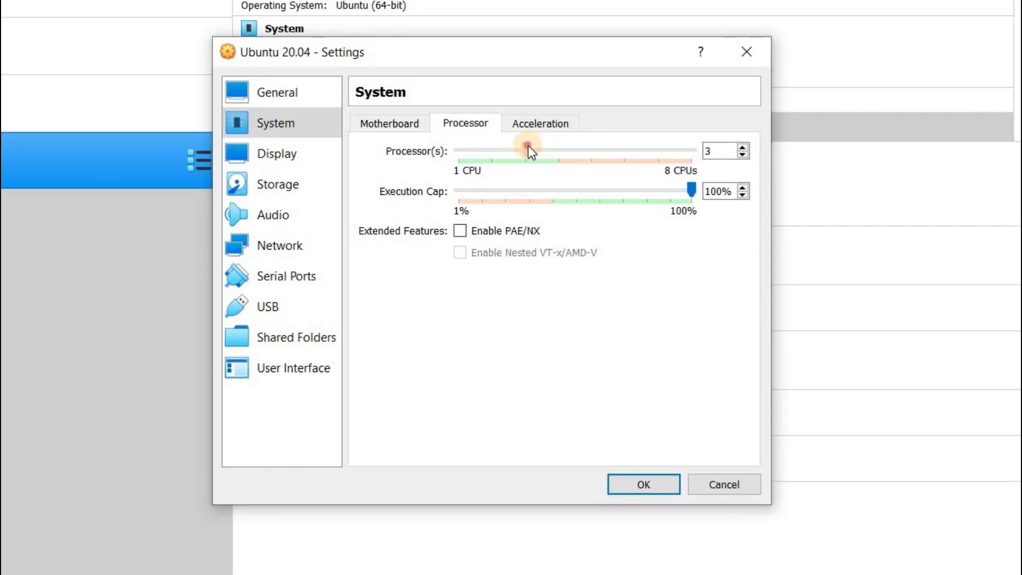
pyautogui.click(551, 142)
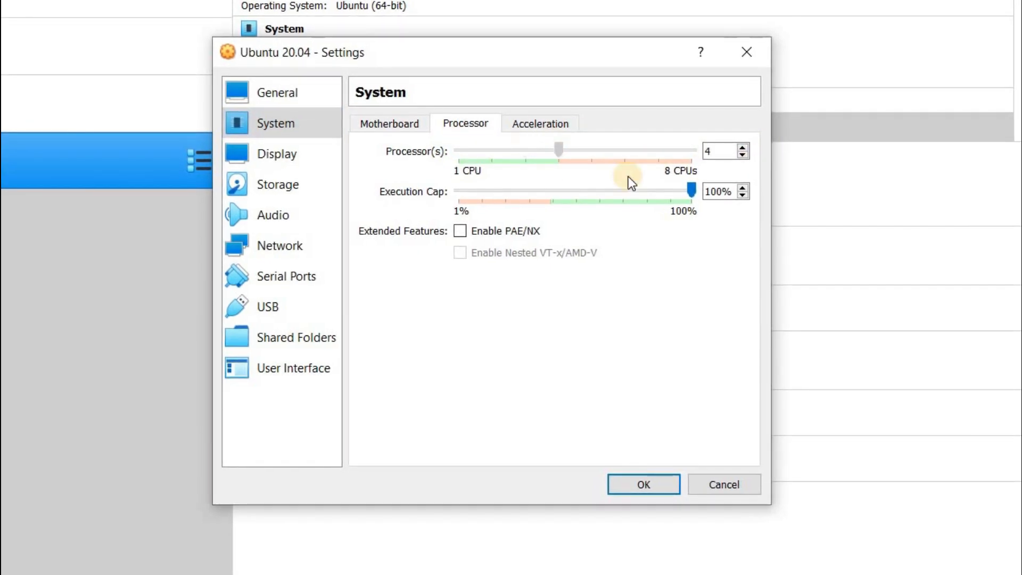
# Step: Raise the display's video memory to 128 MB and look over the remote display and recording options
pyautogui.click(284, 157)
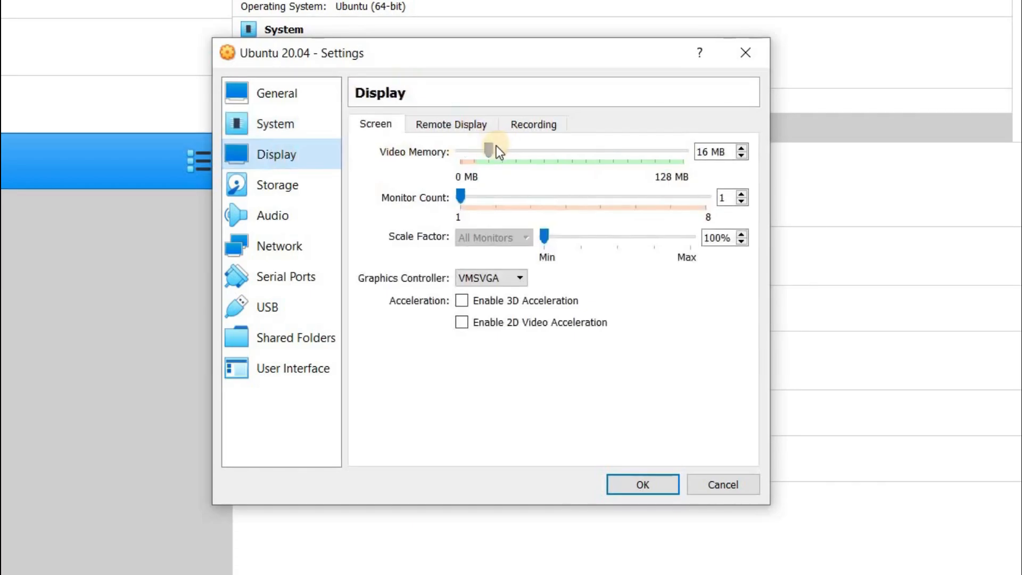
pyautogui.moveTo(489, 148); pyautogui.dragTo(665, 185)
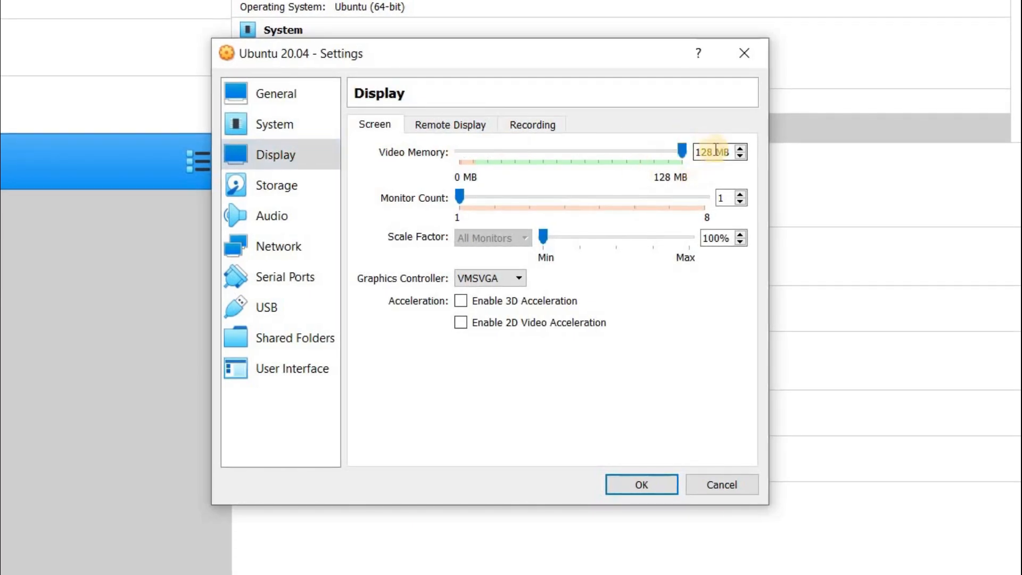
pyautogui.click(471, 126)
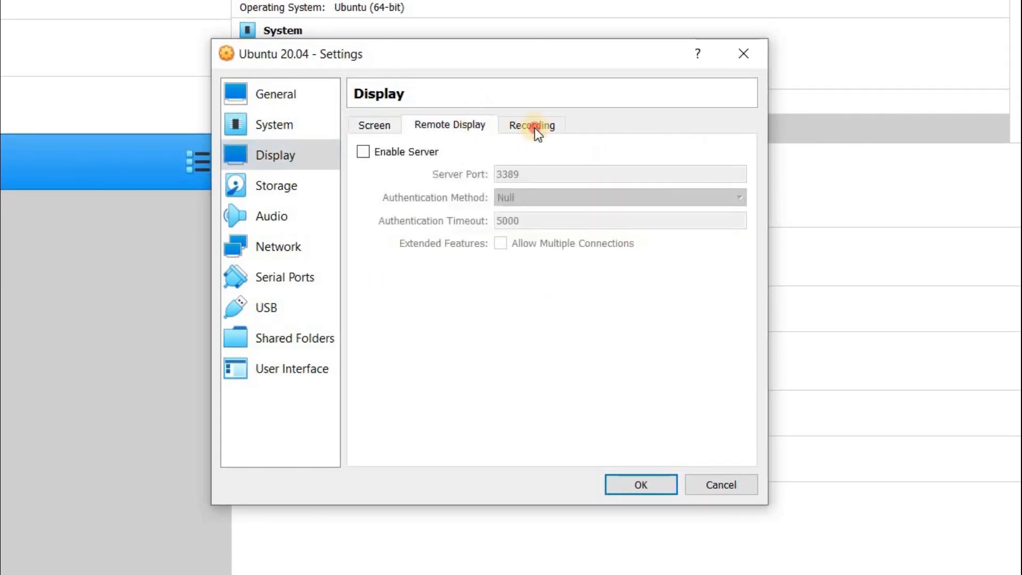
pyautogui.click(534, 127)
pyautogui.click(375, 125)
# Step: Attach the ubuntu-20.04-desktop-amd64.iso disk file to the empty IDE optical drive in the storage settings and save the settings
pyautogui.click(298, 190)
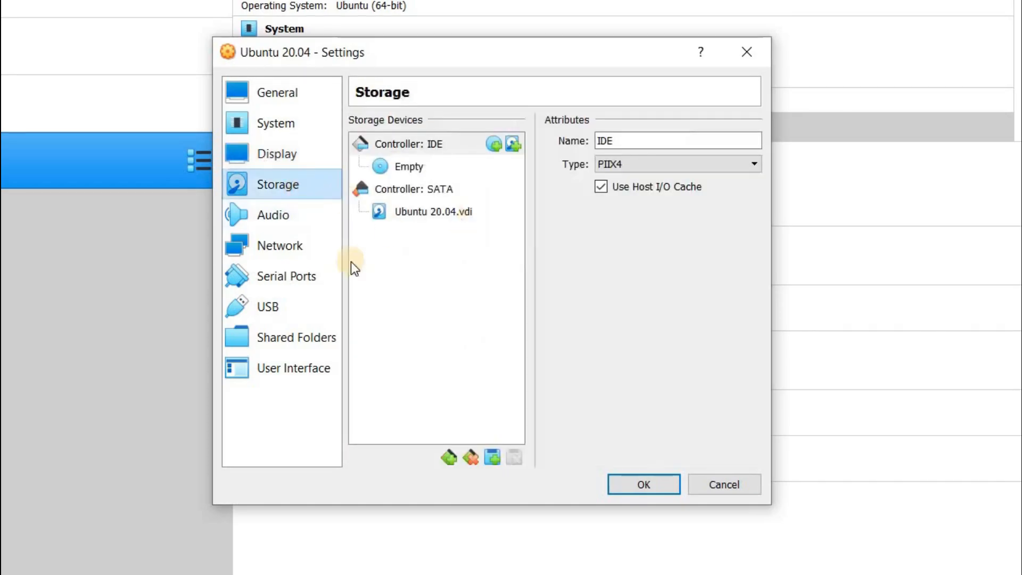
pyautogui.click(447, 213)
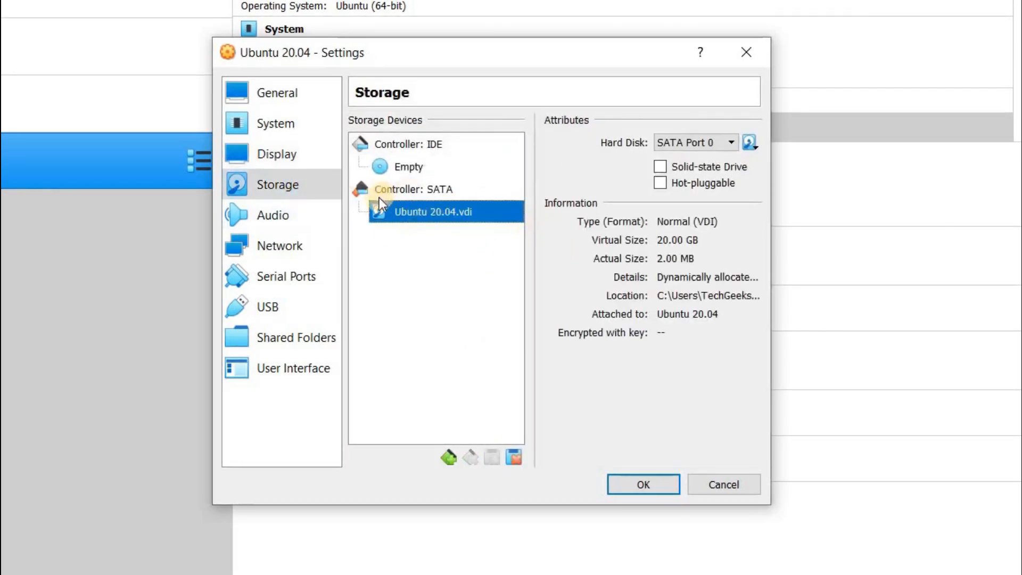
pyautogui.click(413, 167)
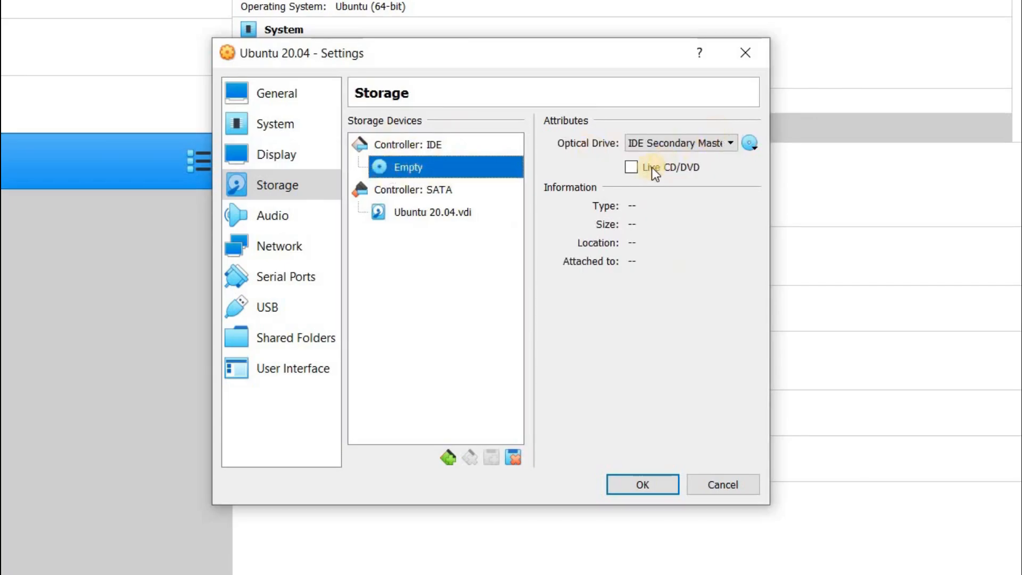
pyautogui.click(632, 167)
pyautogui.click(632, 167)
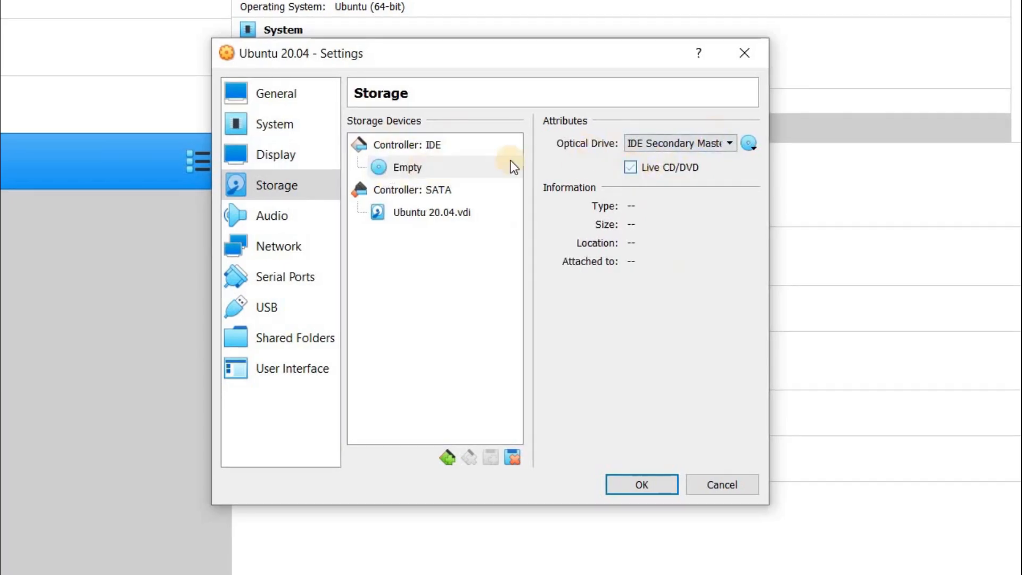
pyautogui.click(746, 144)
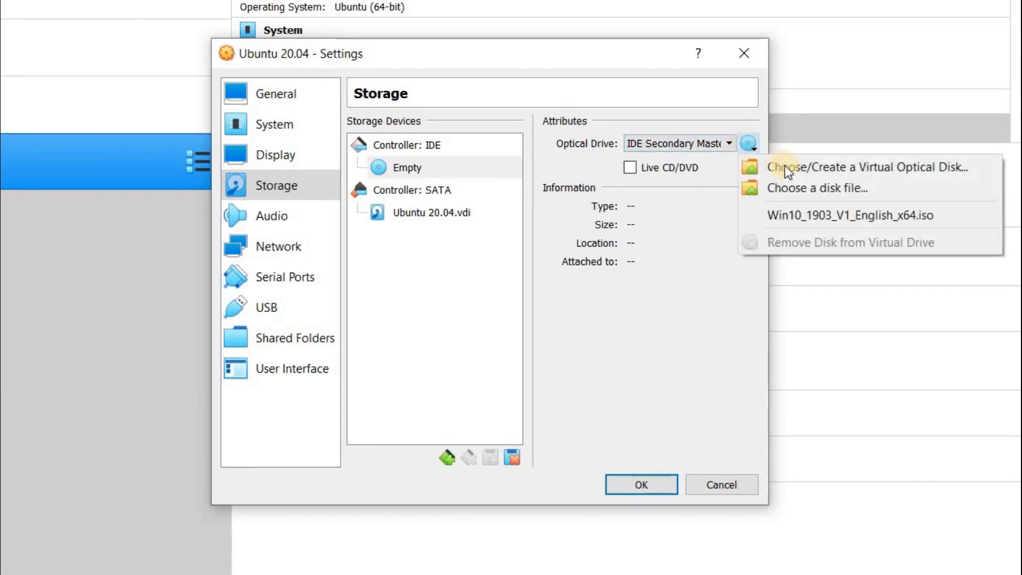
pyautogui.click(803, 188)
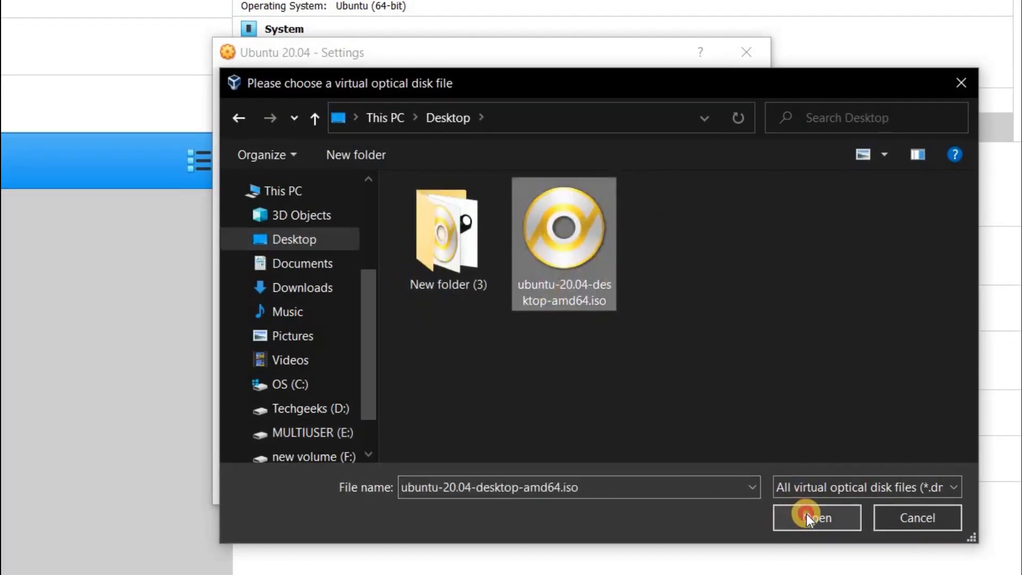
pyautogui.click(807, 513)
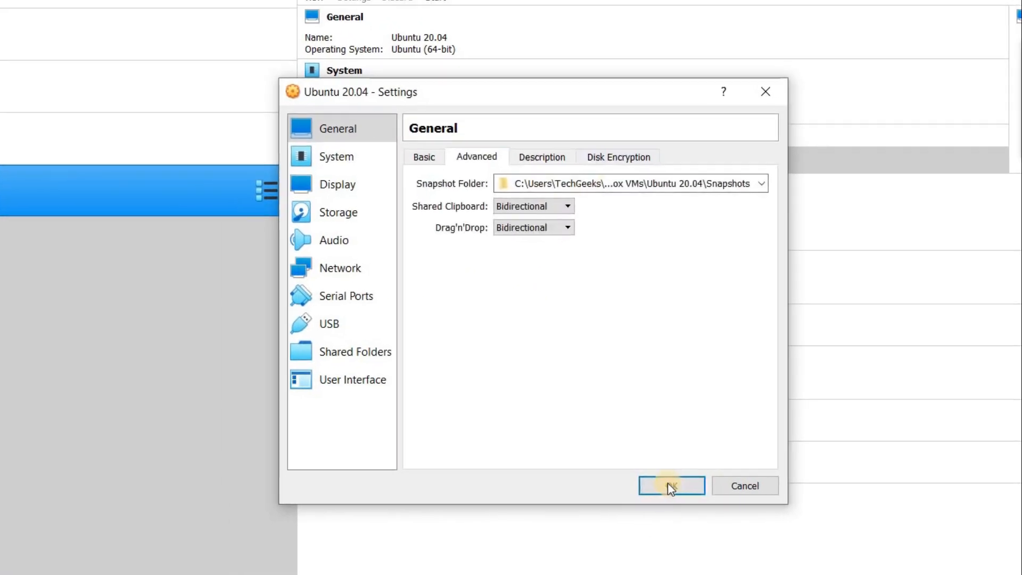
pyautogui.click(669, 486)
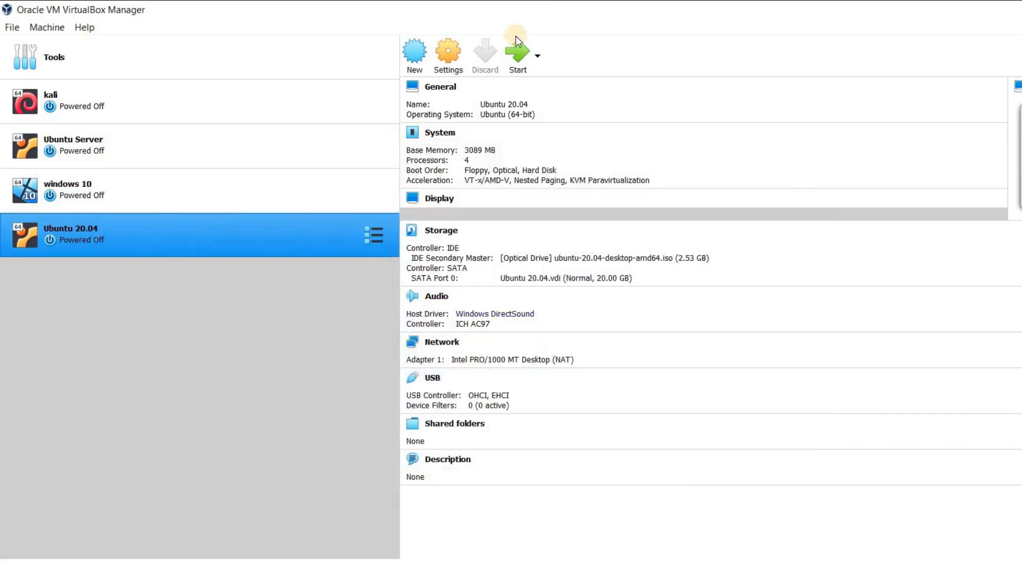
# Step: Start the Ubuntu 20.04 machine and begin installing Ubuntu in English with the English (US) keyboard layout
pyautogui.click(512, 43)
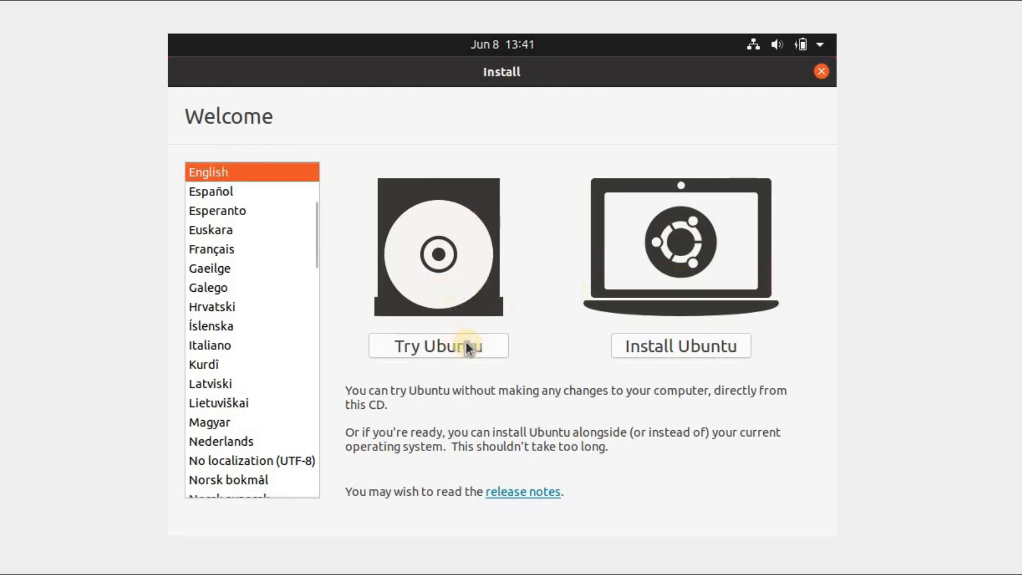
pyautogui.click(676, 342)
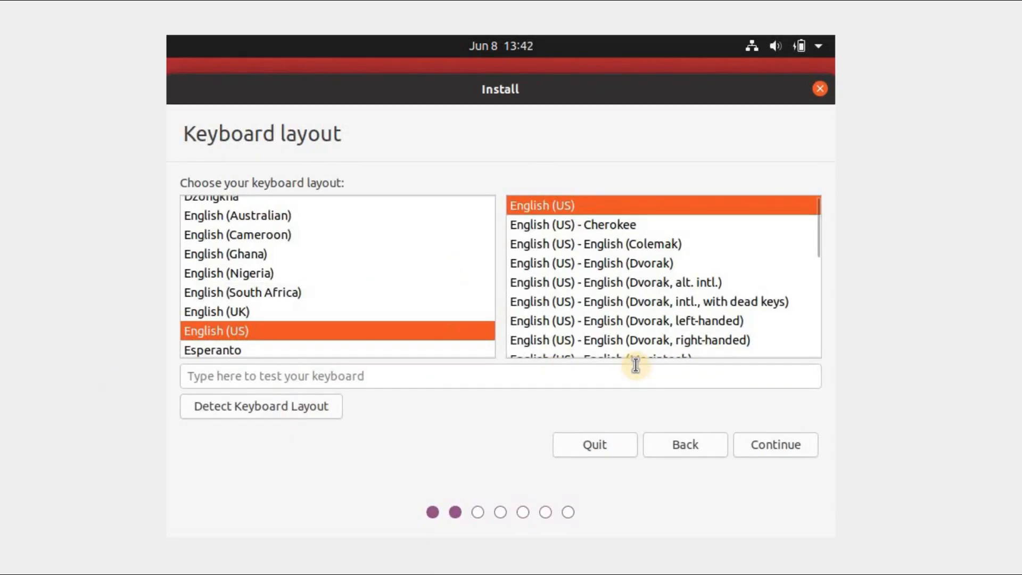
pyautogui.click(792, 442)
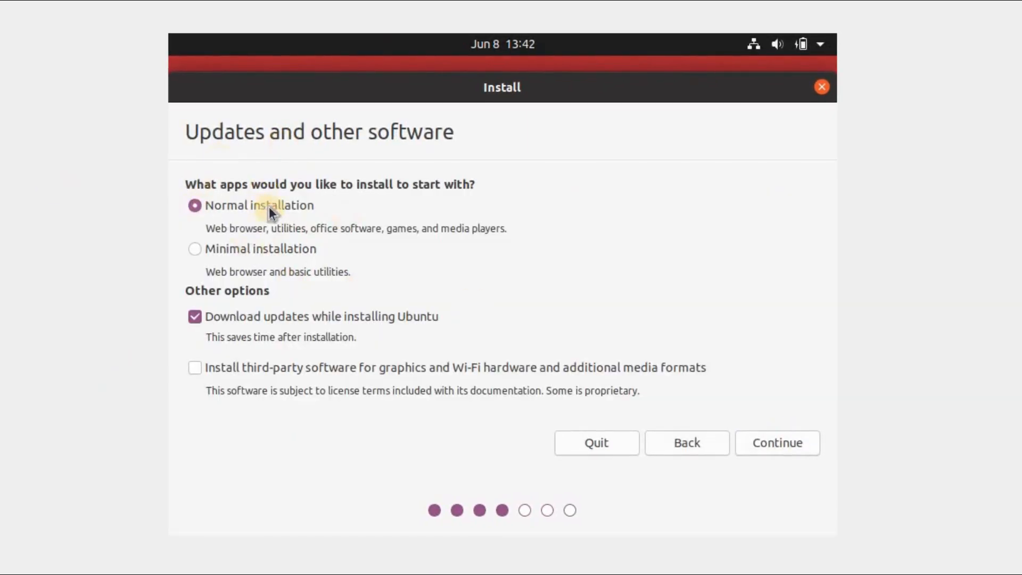
# Step: Choose the normal installation with update downloads and third-party software both turned off, and continue
pyautogui.click(241, 246)
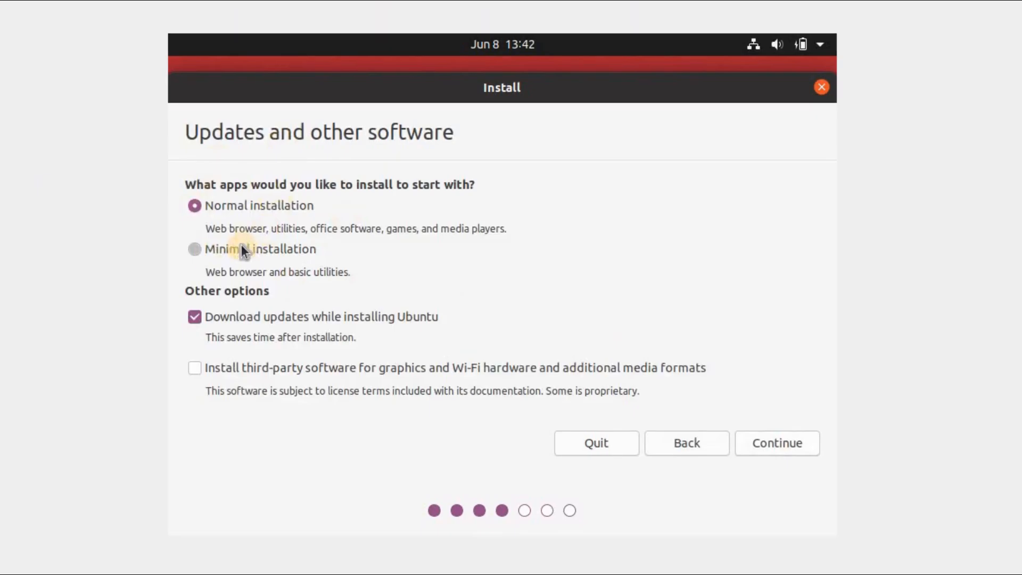
pyautogui.click(236, 205)
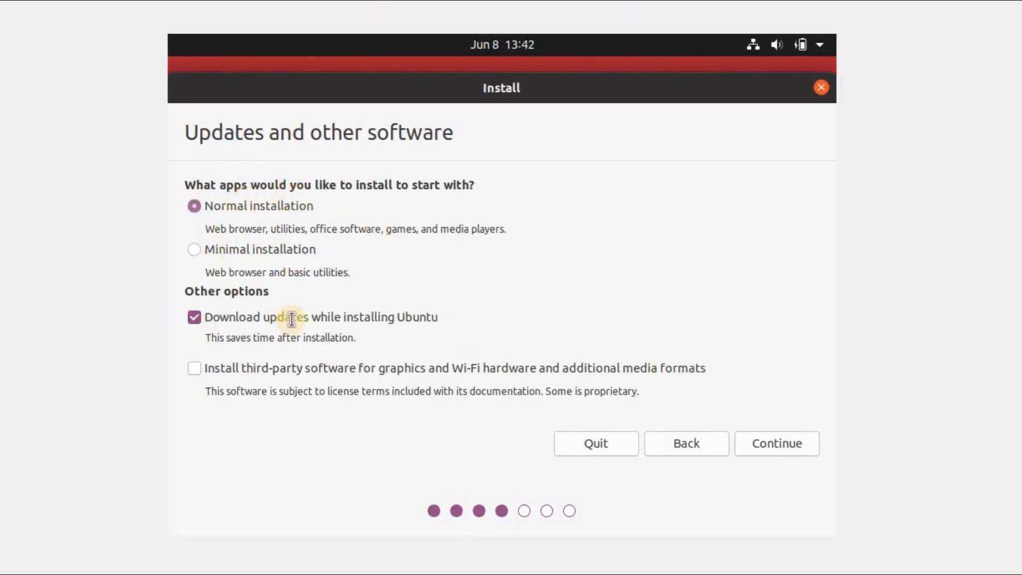
pyautogui.click(201, 317)
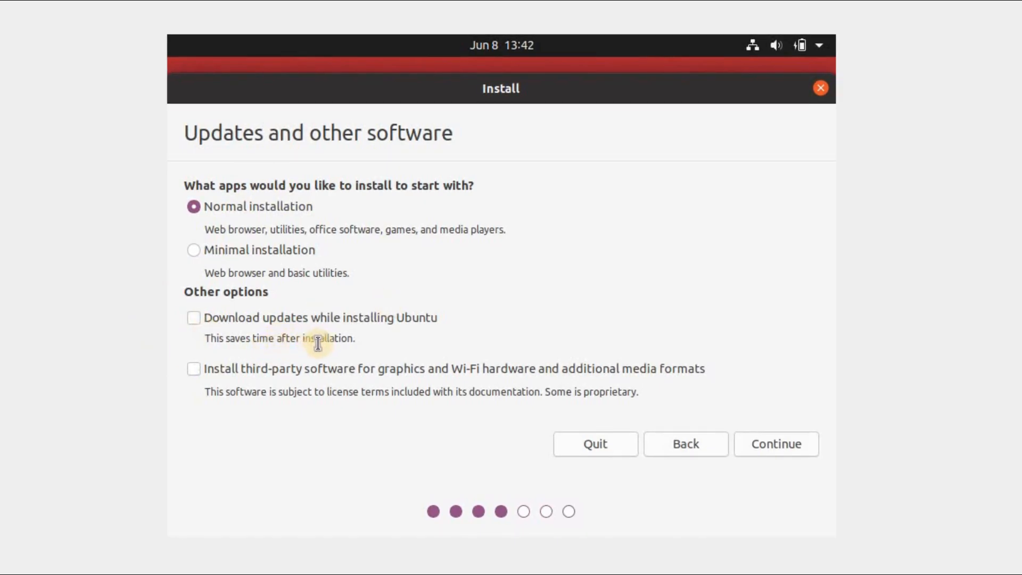
pyautogui.click(229, 369)
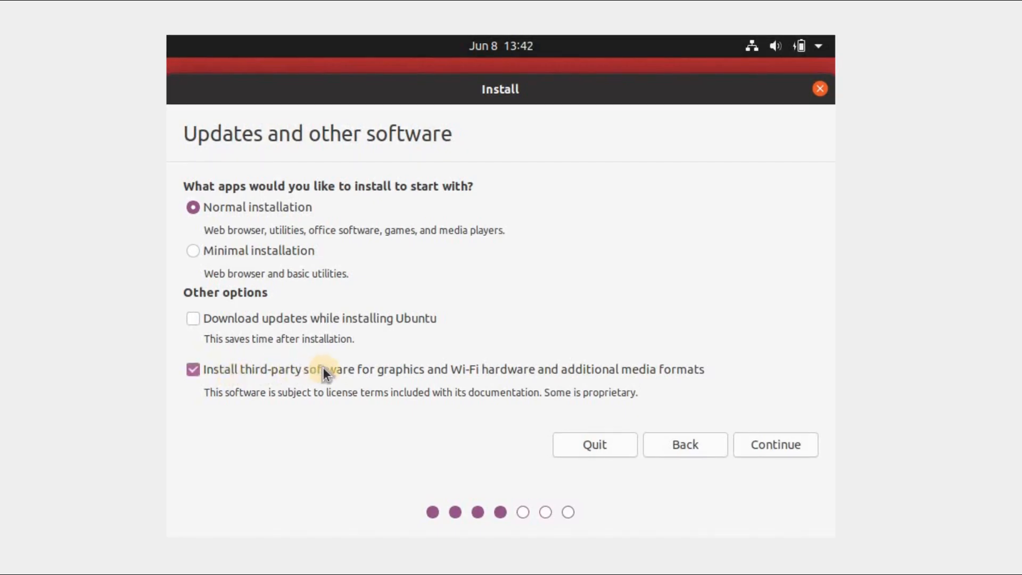
pyautogui.click(292, 371)
pyautogui.click(768, 448)
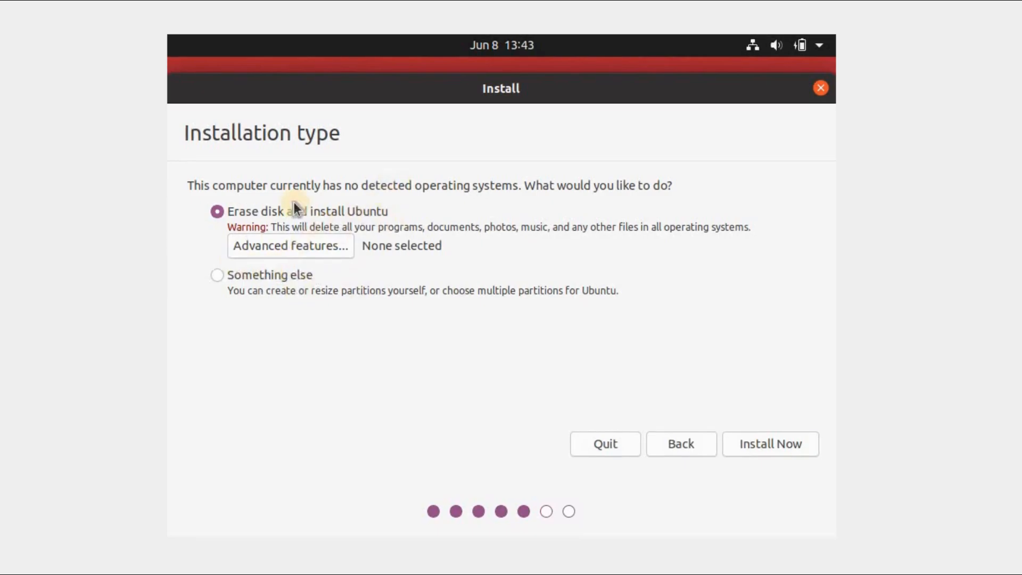
# Step: Start the installation with the option to erase the disk and install Ubuntu, and approve writing the changes to disks
pyautogui.click(767, 444)
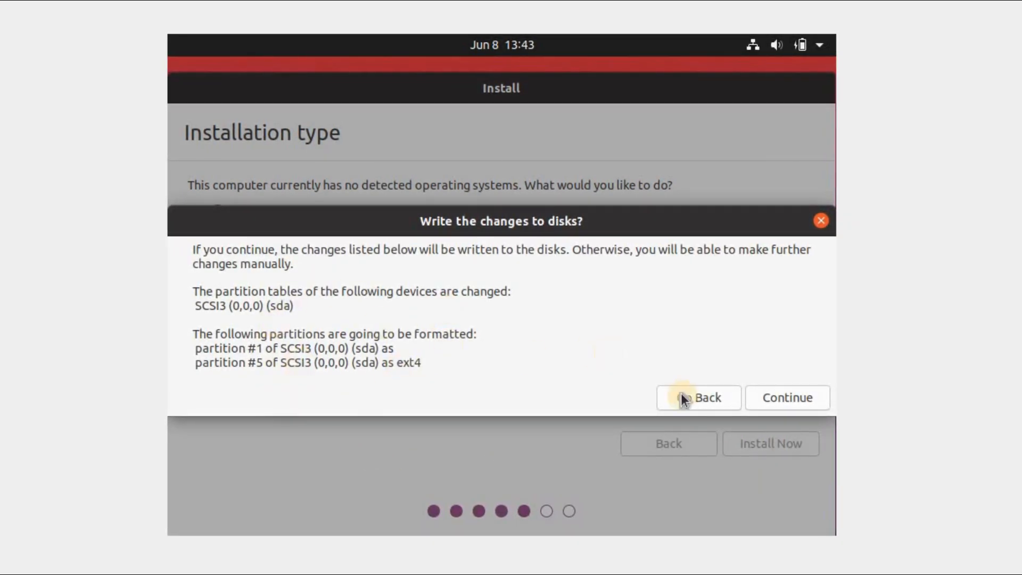
pyautogui.click(777, 396)
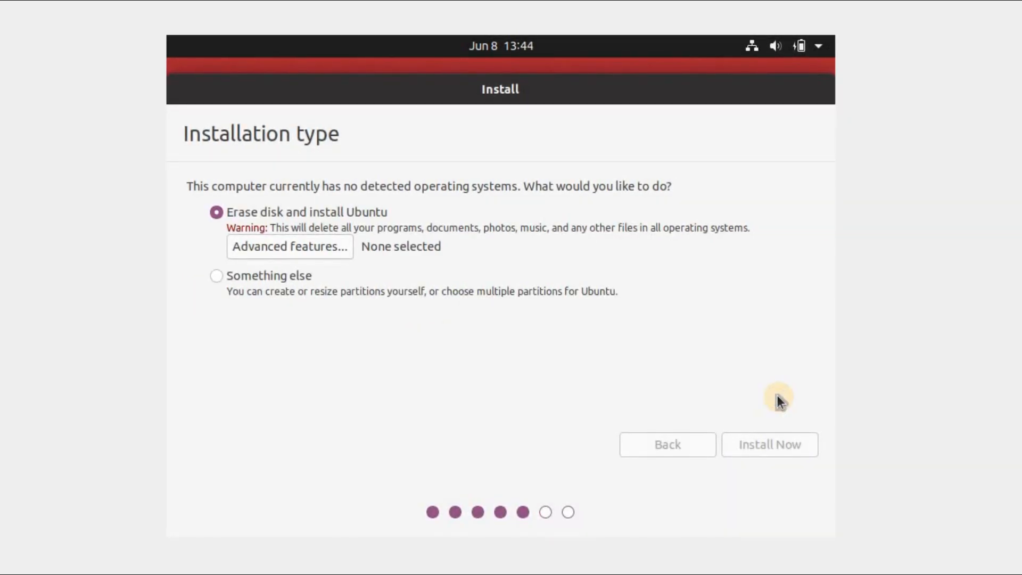
# Step: Set the location on the world map to India's Kolkata time zone and continue
pyautogui.click(448, 258)
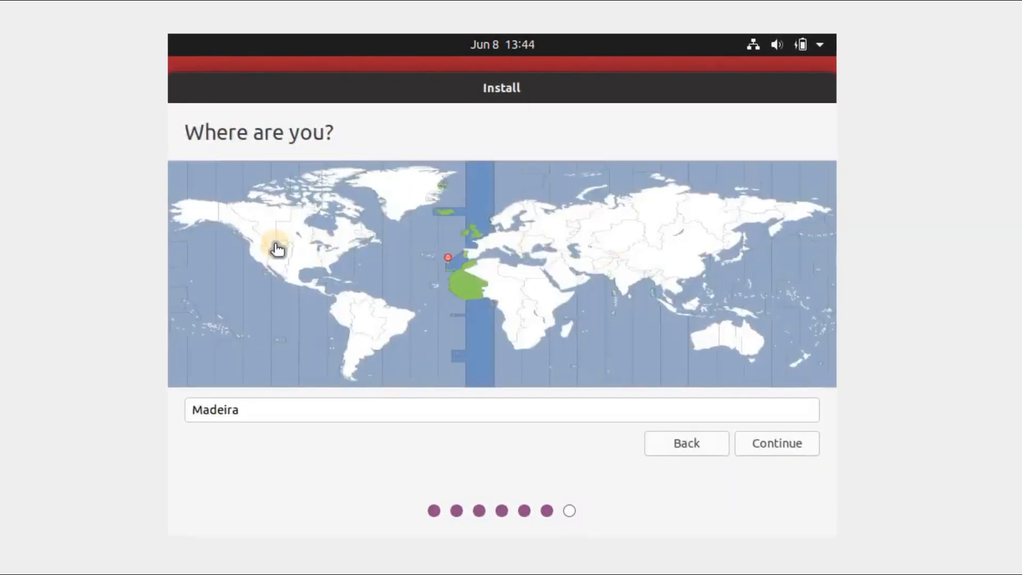
pyautogui.click(276, 245)
pyautogui.click(324, 245)
pyautogui.click(398, 232)
pyautogui.click(418, 193)
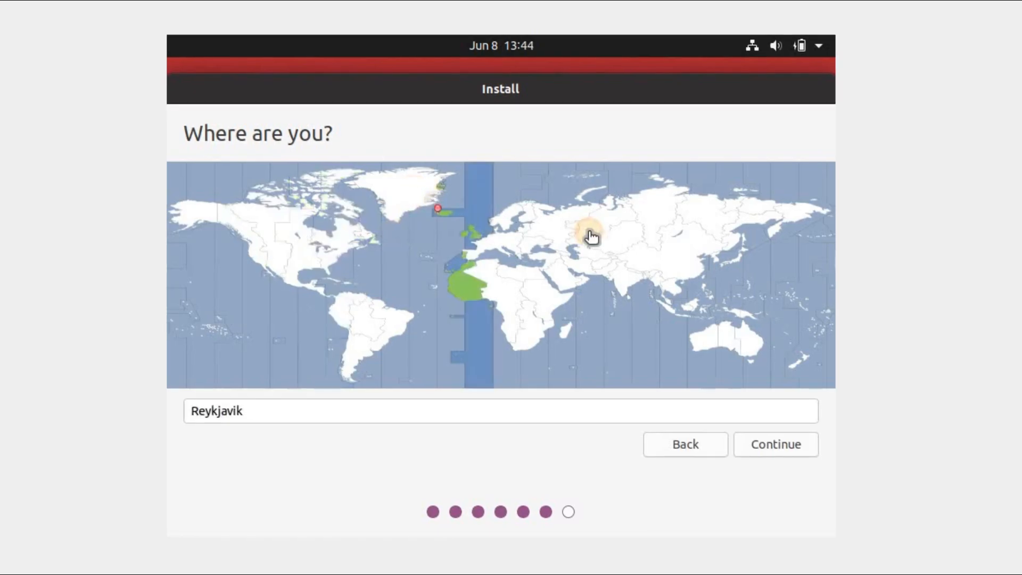
pyautogui.click(591, 236)
pyautogui.click(621, 276)
pyautogui.click(778, 446)
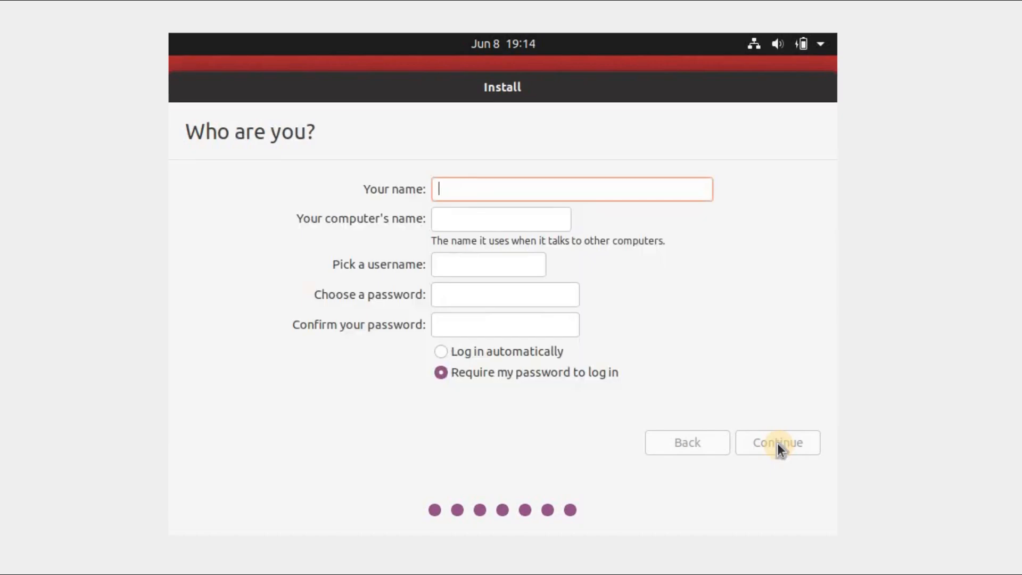
# Step: Set up the Techgeeks user account with a confirmed password, require the password to log in, and run the installation
pyautogui.write('Tec')
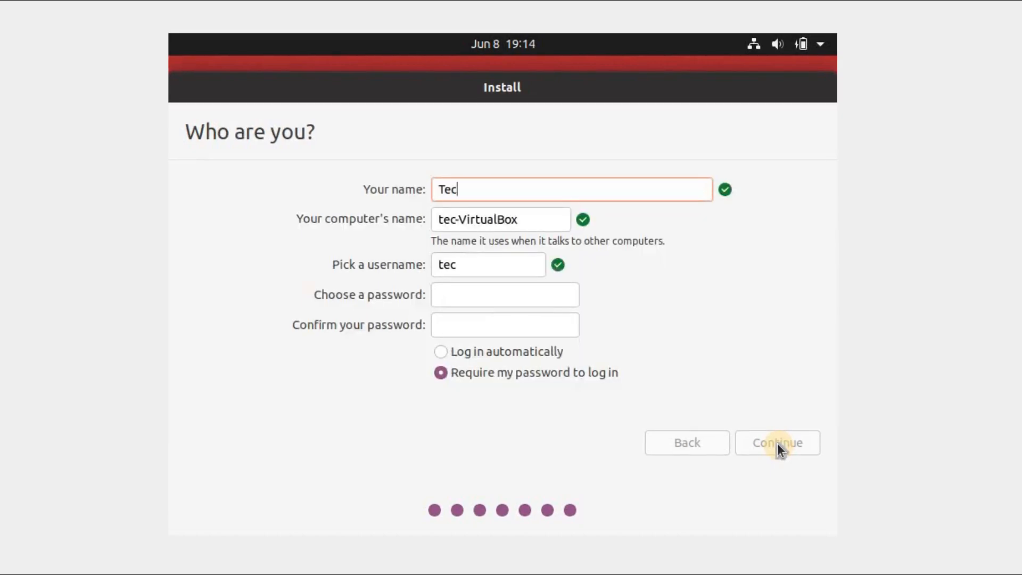
pyautogui.write('hgeeks')
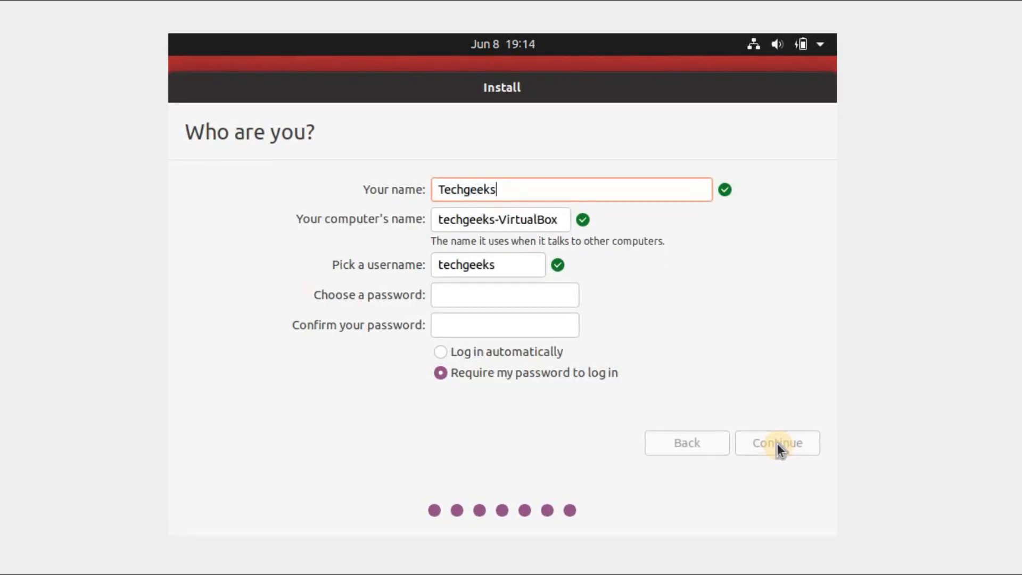
pyautogui.click(532, 288)
pyautogui.write('••••')
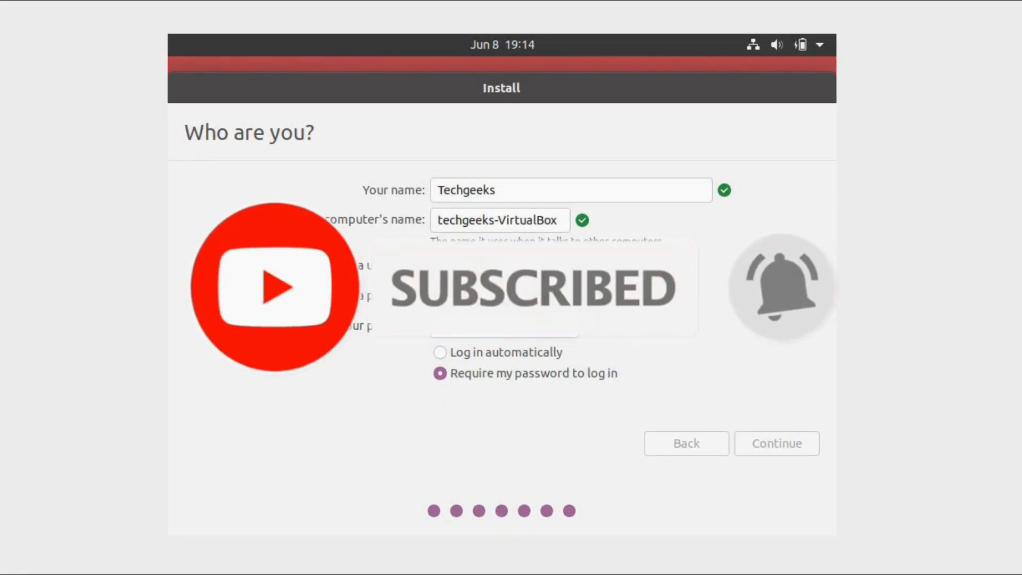
pyautogui.write('•••••')
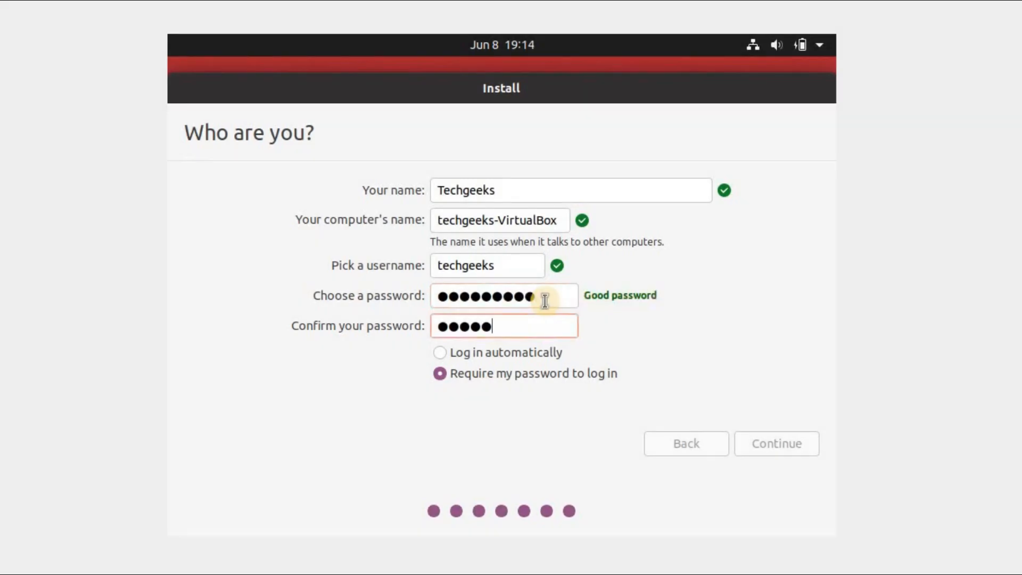
pyautogui.write('••••')
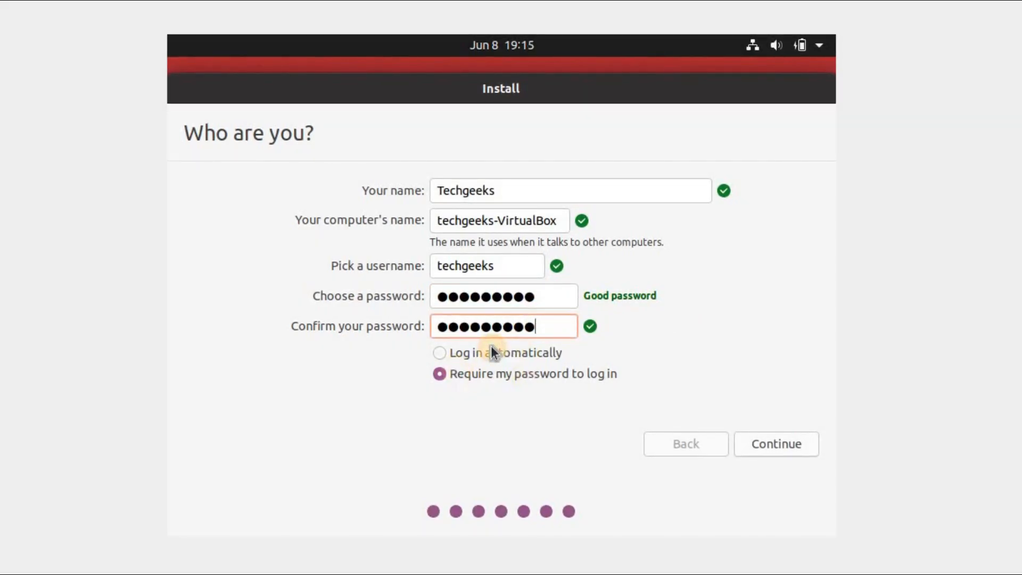
pyautogui.click(468, 361)
pyautogui.click(464, 375)
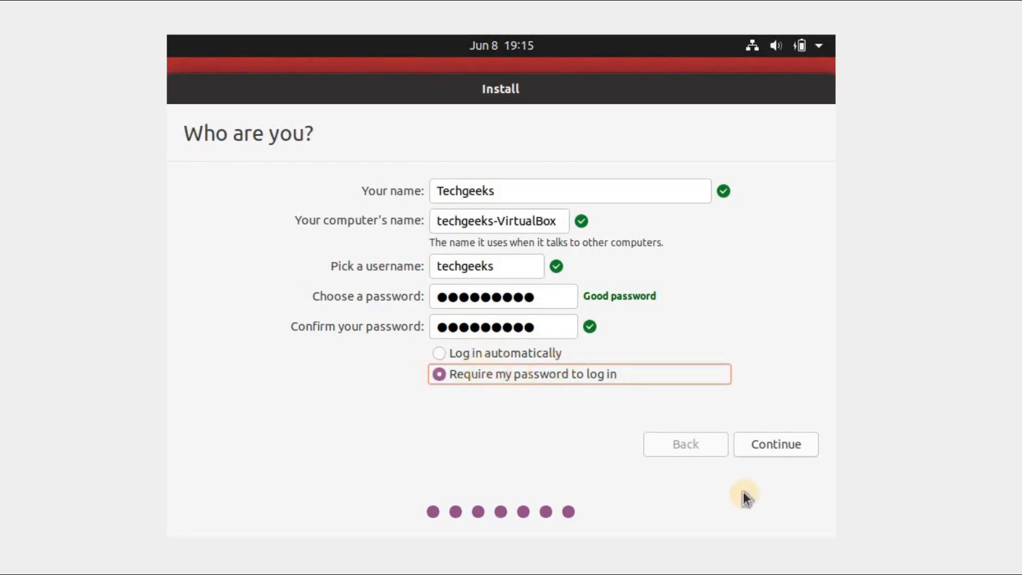
pyautogui.click(788, 442)
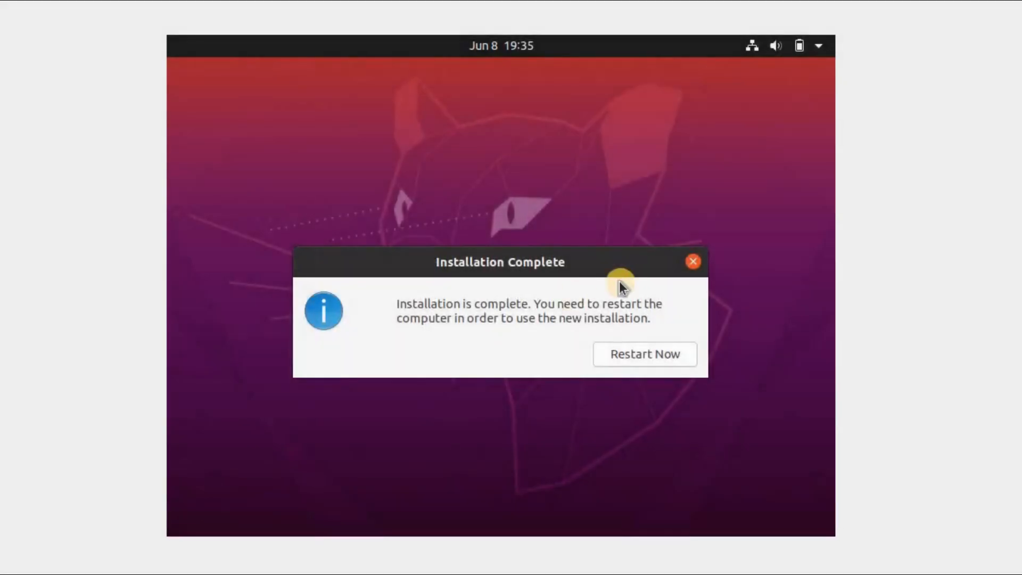
# Step: Restart the machine after installation and log in to the Techgeeks account with the account password
pyautogui.click(648, 352)
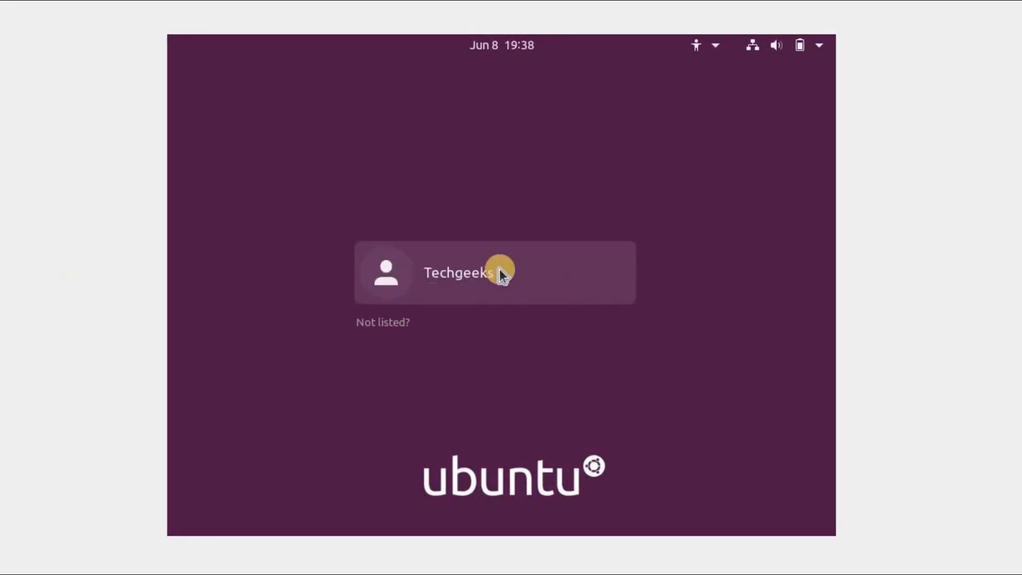
pyautogui.click(498, 261)
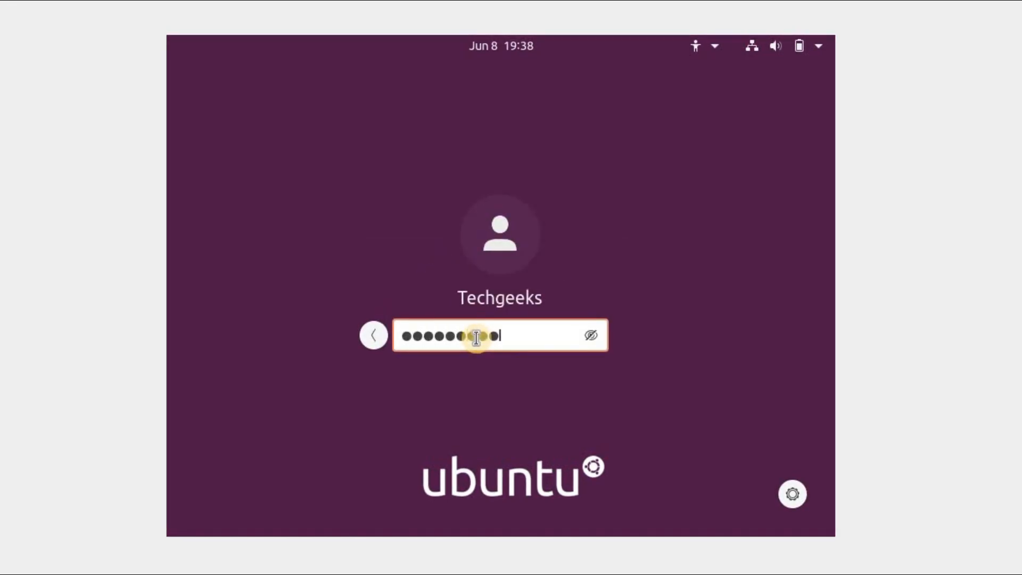
pyautogui.press('Return')
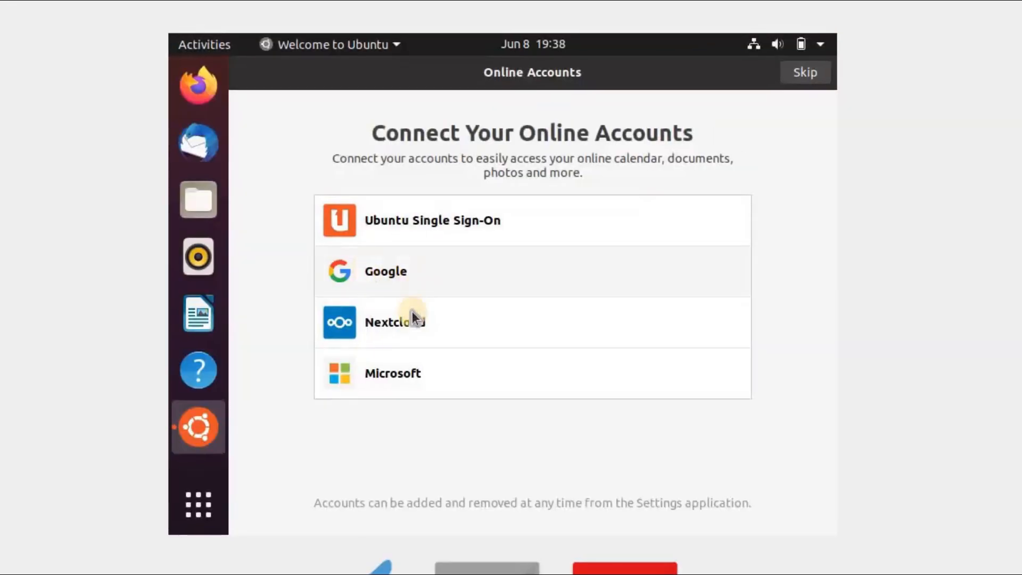
# Step: Skip connecting online accounts and setting up Livepatch in the welcome setup
pyautogui.click(799, 74)
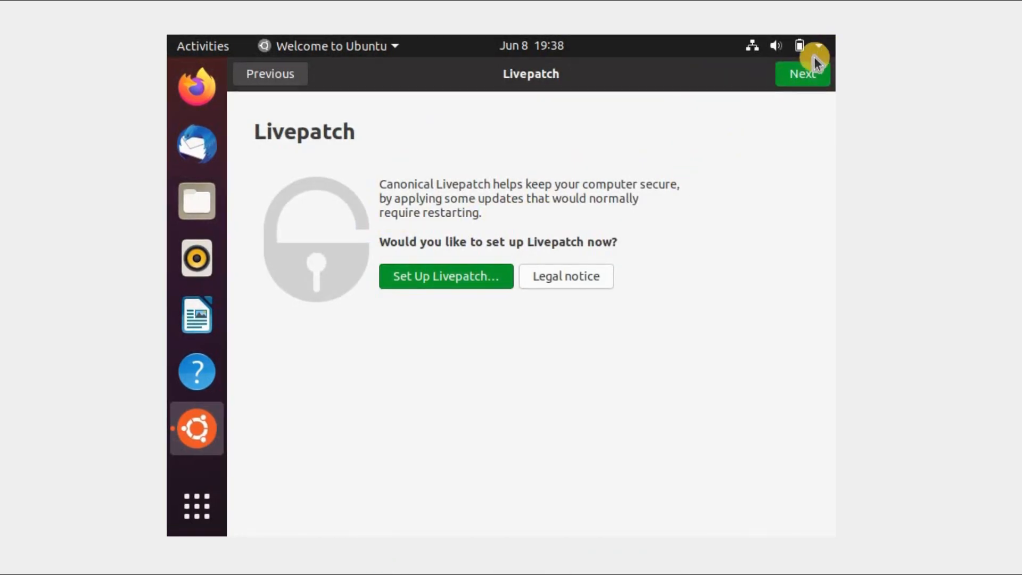
pyautogui.click(803, 73)
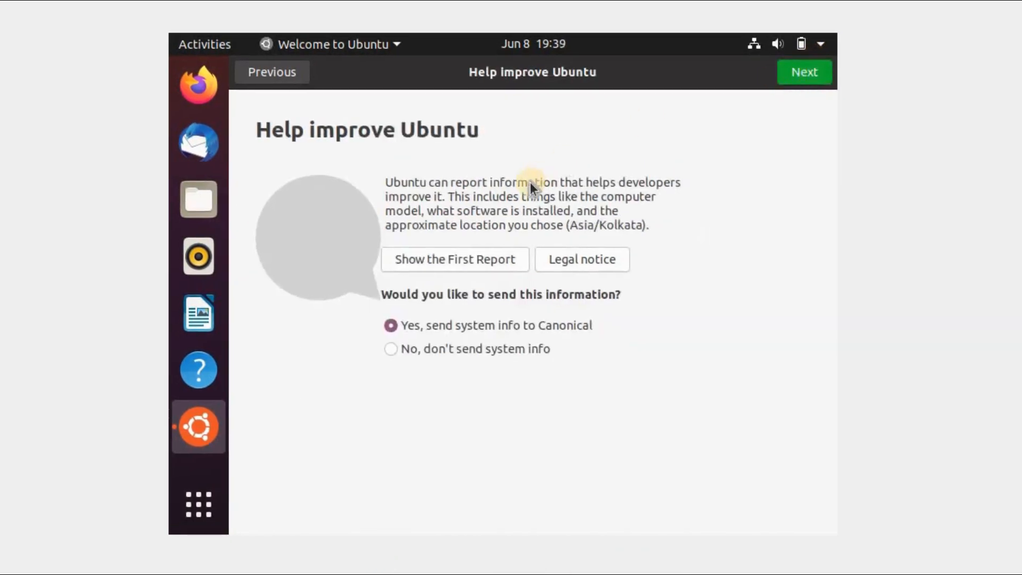
# Step: Decline sending system info to Canonical and turn off Location Services in the welcome setup
pyautogui.click(452, 347)
pyautogui.click(810, 68)
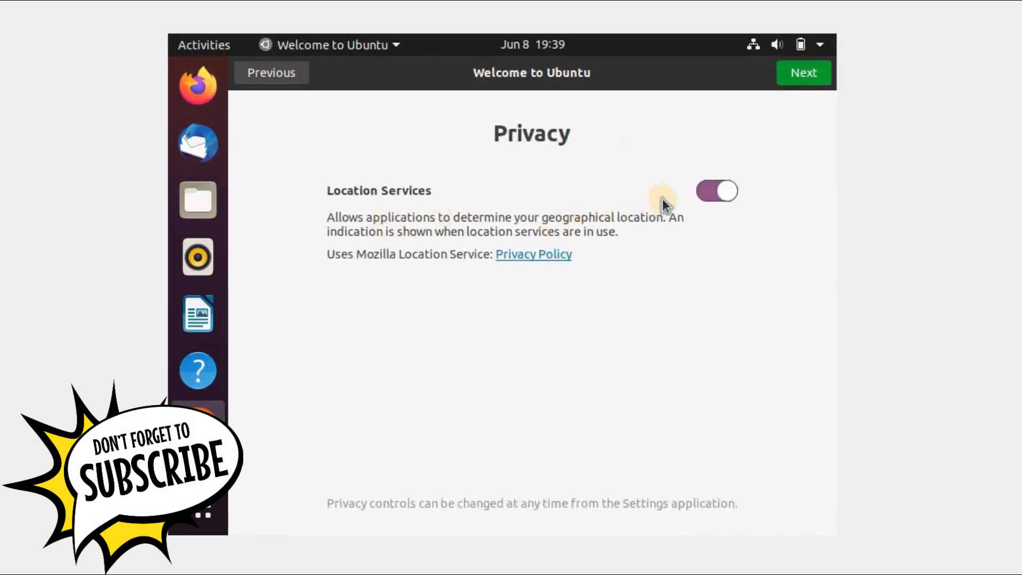
pyautogui.click(715, 193)
pyautogui.click(792, 77)
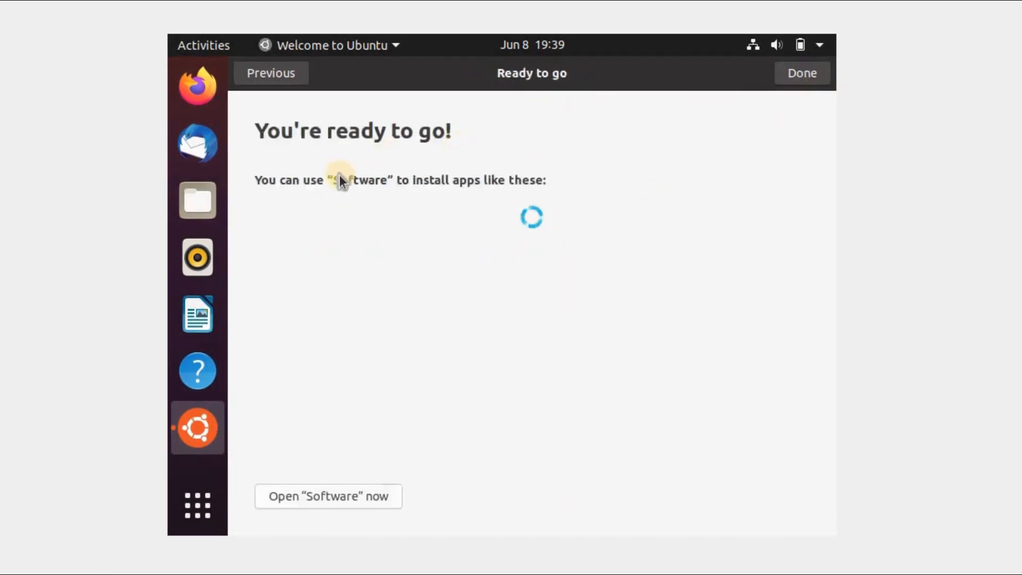
# Step: Finish the welcome setup and open the About settings by searching the applications for "about"
pyautogui.click(787, 74)
pyautogui.click(182, 506)
pyautogui.write('al')
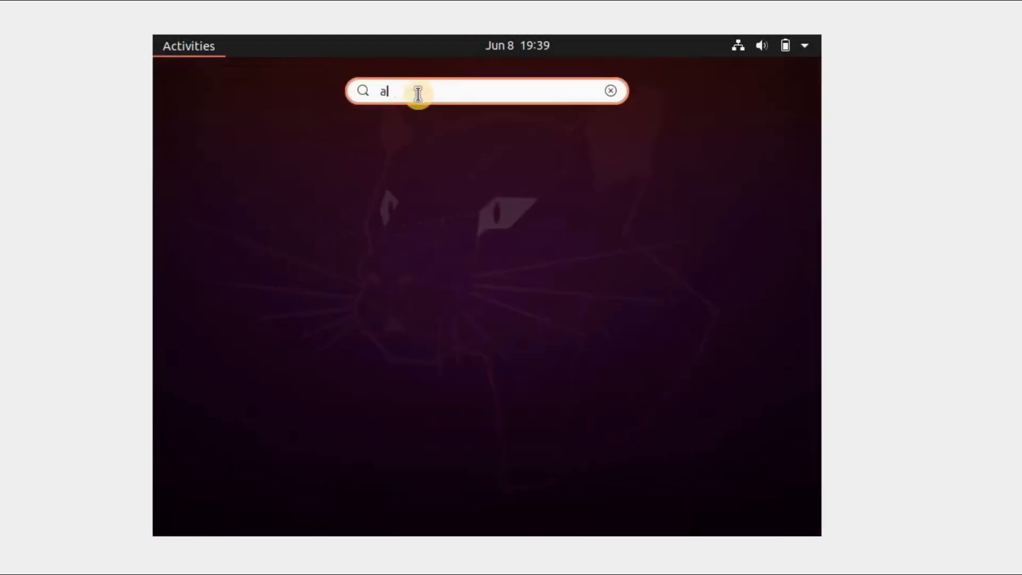
pyautogui.write('out')
pyautogui.click(418, 155)
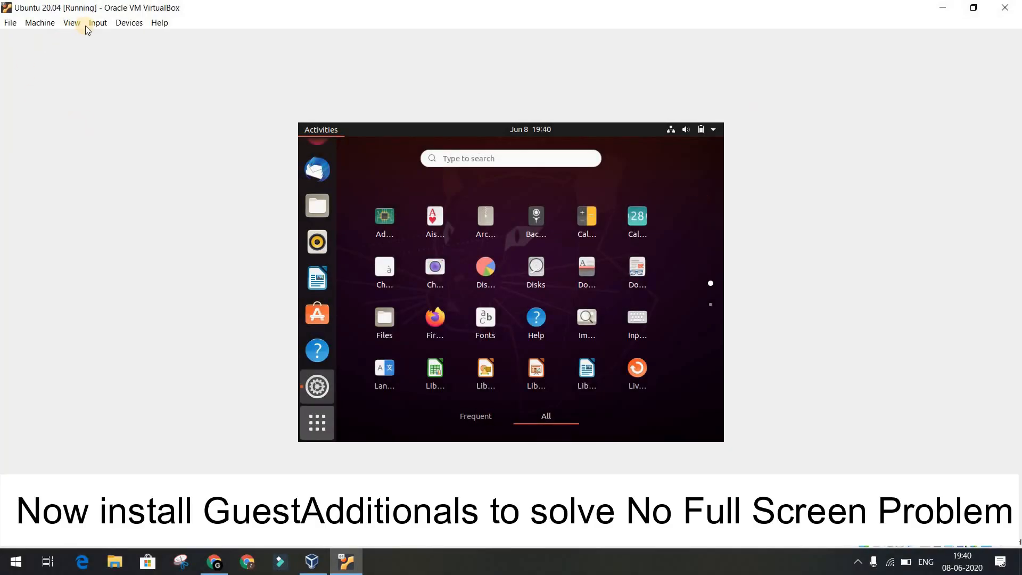
# Step: Postpone the Software Updater's offered Ubuntu 20.04 updates by choosing to be reminded later
pyautogui.click(98, 24)
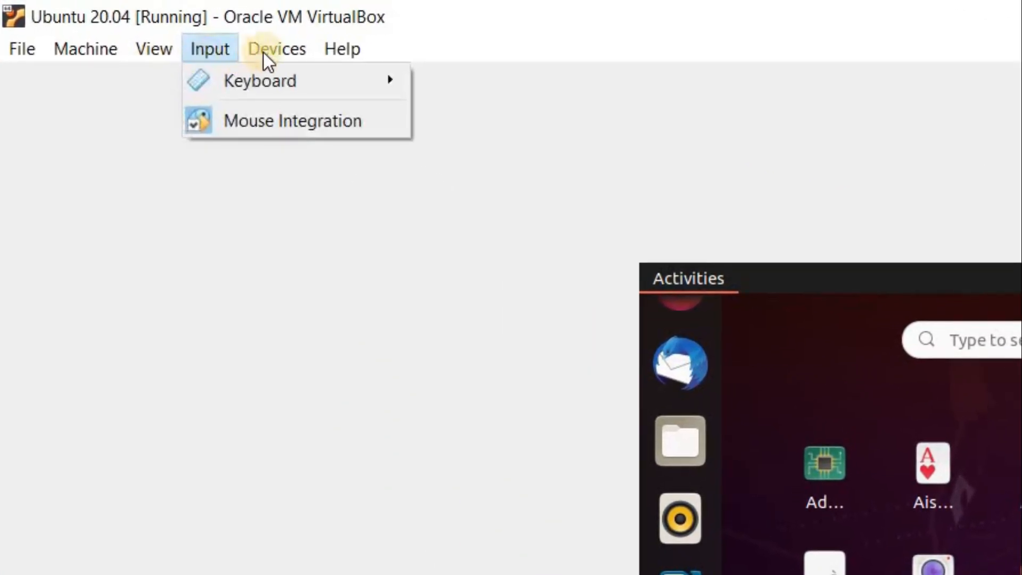
pyautogui.click(264, 52)
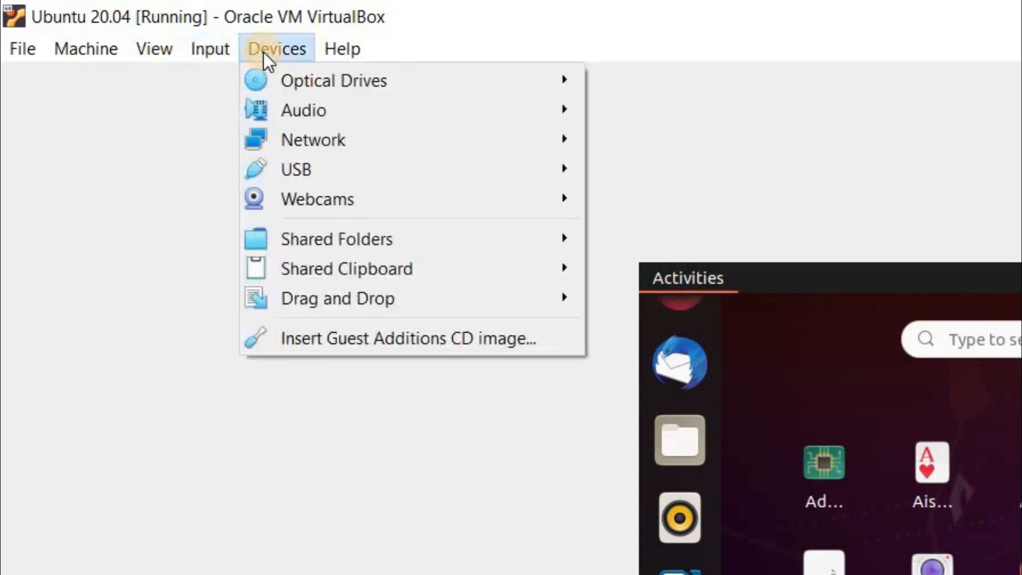
pyautogui.click(264, 53)
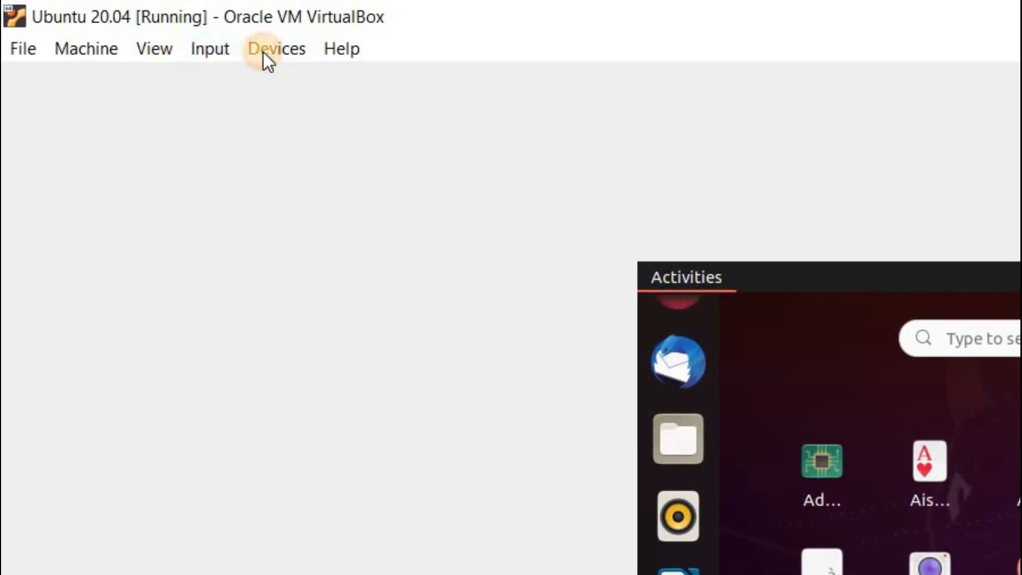
pyautogui.click(264, 52)
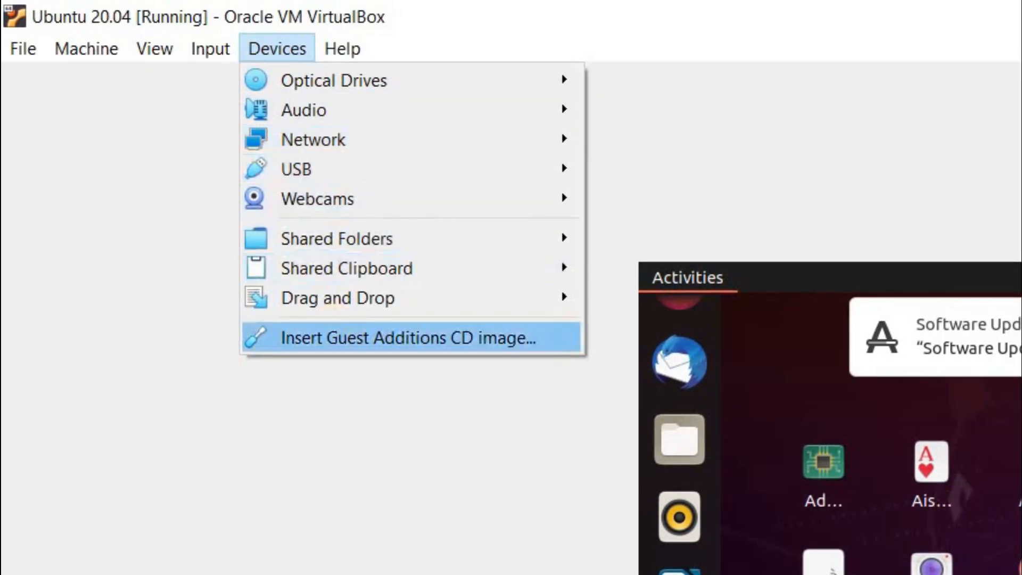
pyautogui.click(785, 483)
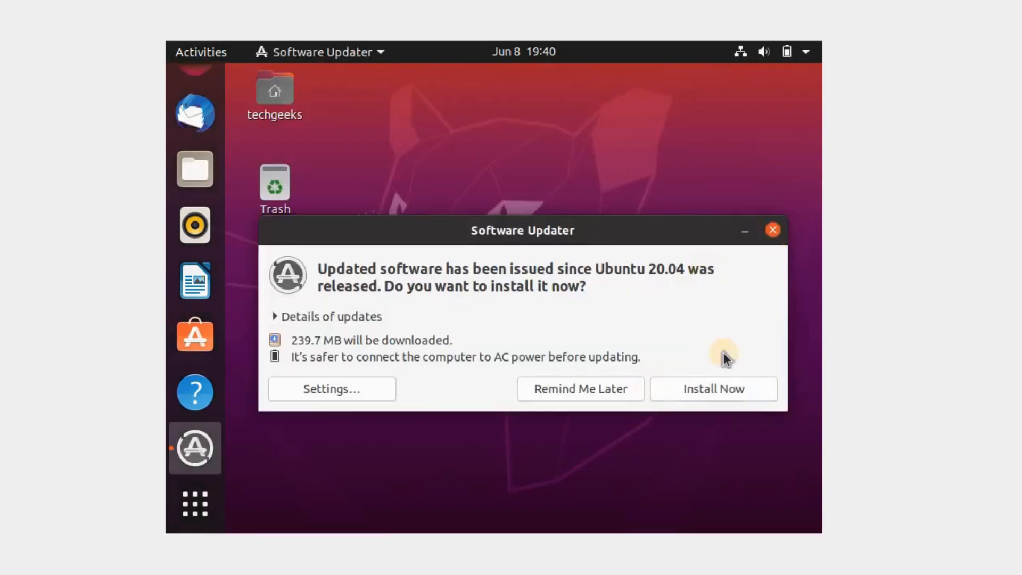
pyautogui.click(547, 394)
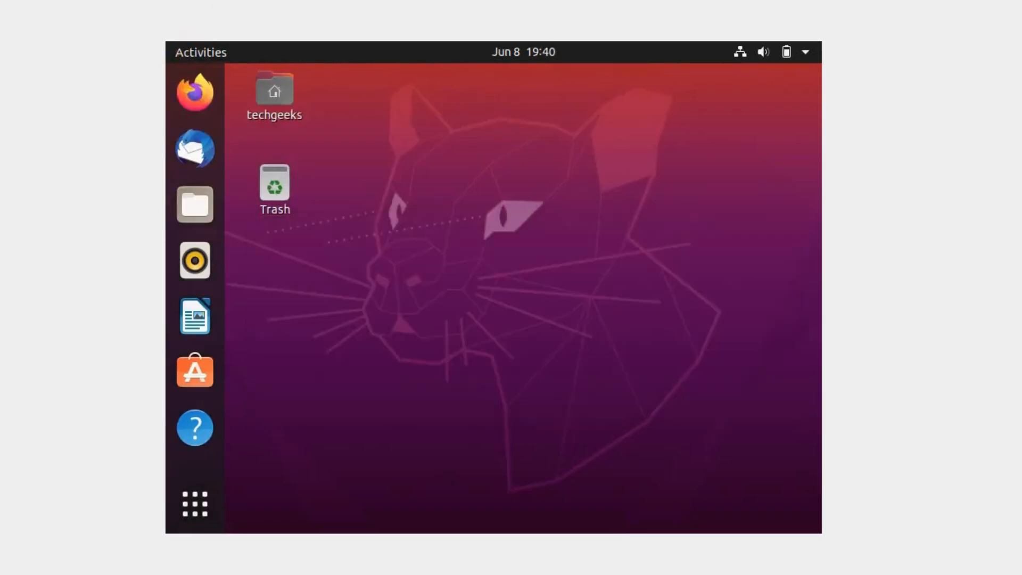
# Step: Insert the Guest Additions CD image and run its VBox_GAs_6.1.0 software, authenticating with the account password
pyautogui.click(0, 0)
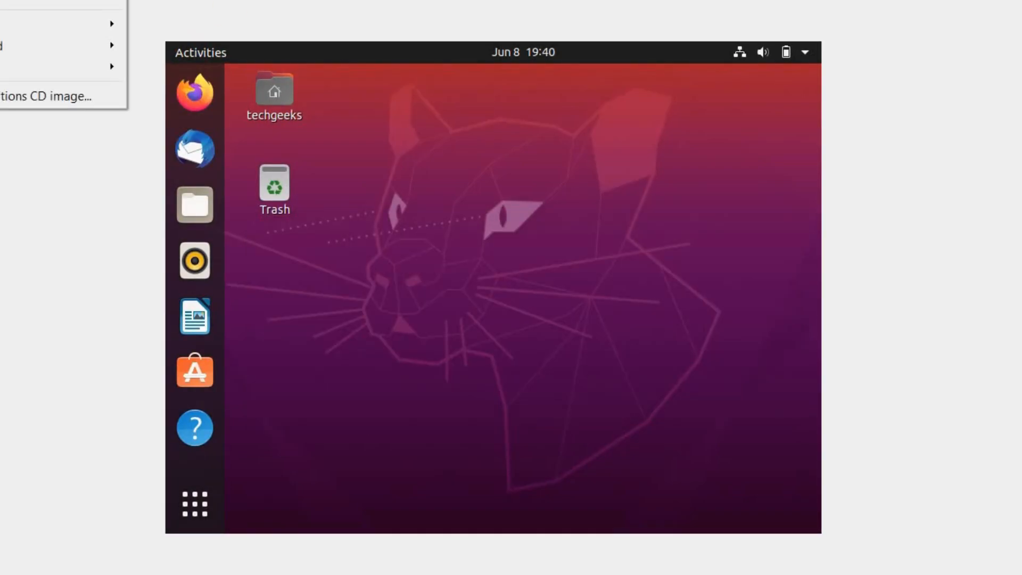
pyautogui.click(21, 96)
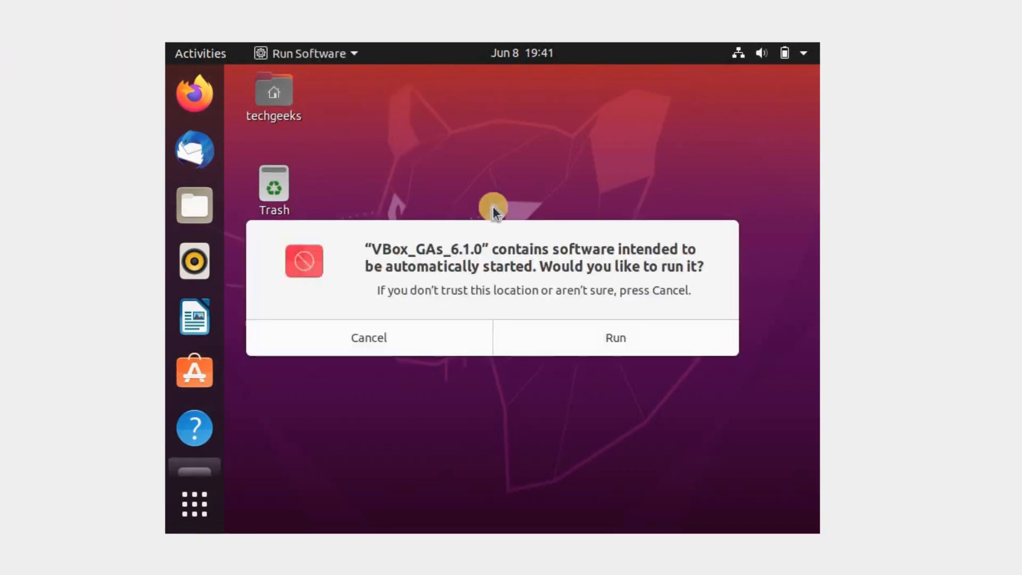
pyautogui.click(608, 342)
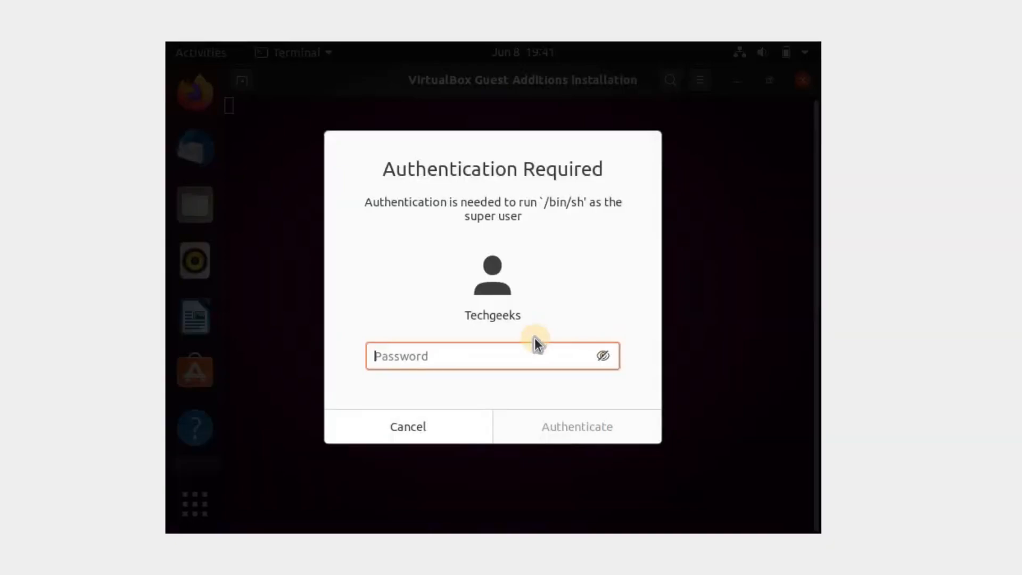
pyautogui.write('*********')
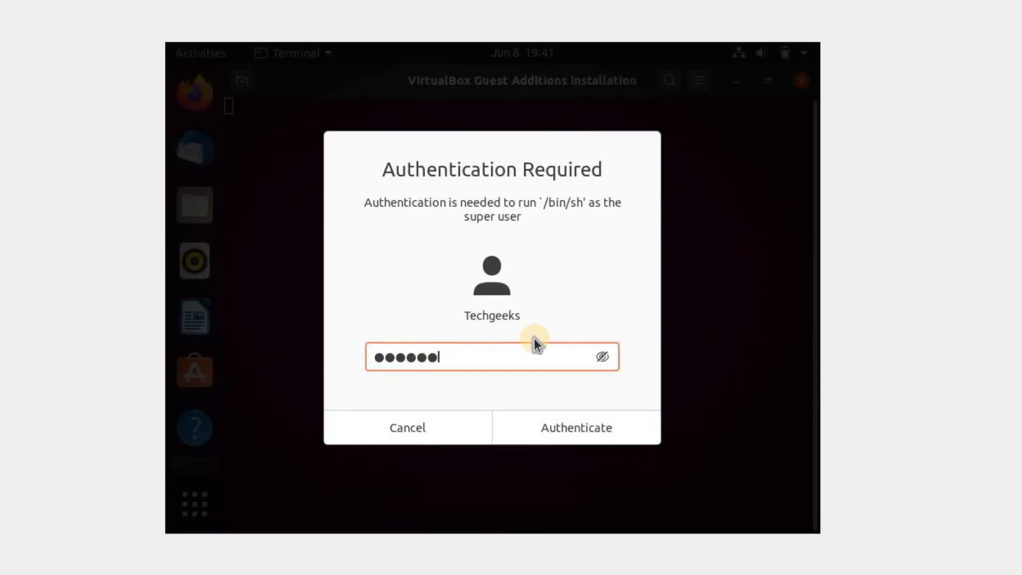
pyautogui.press('Return')
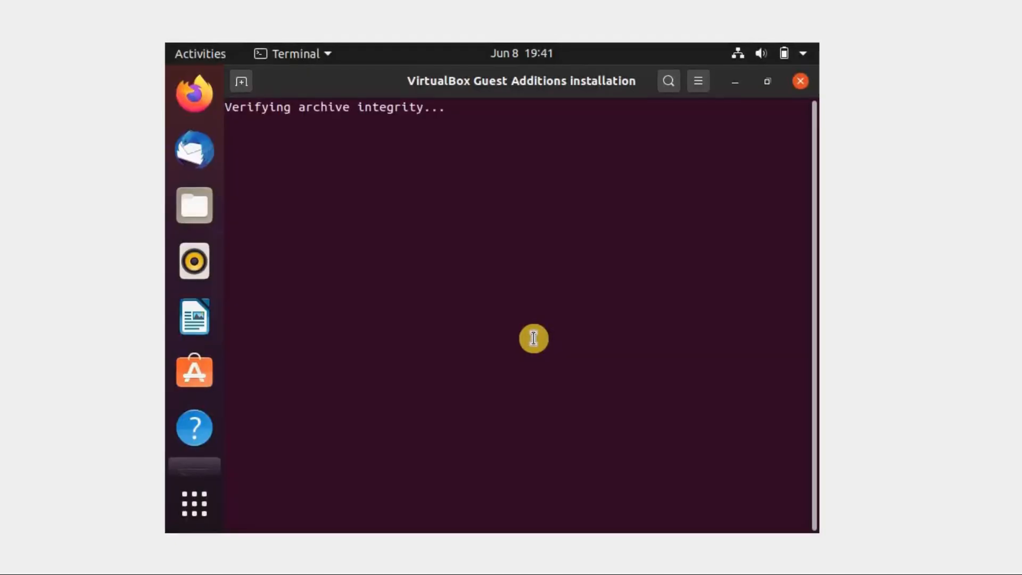